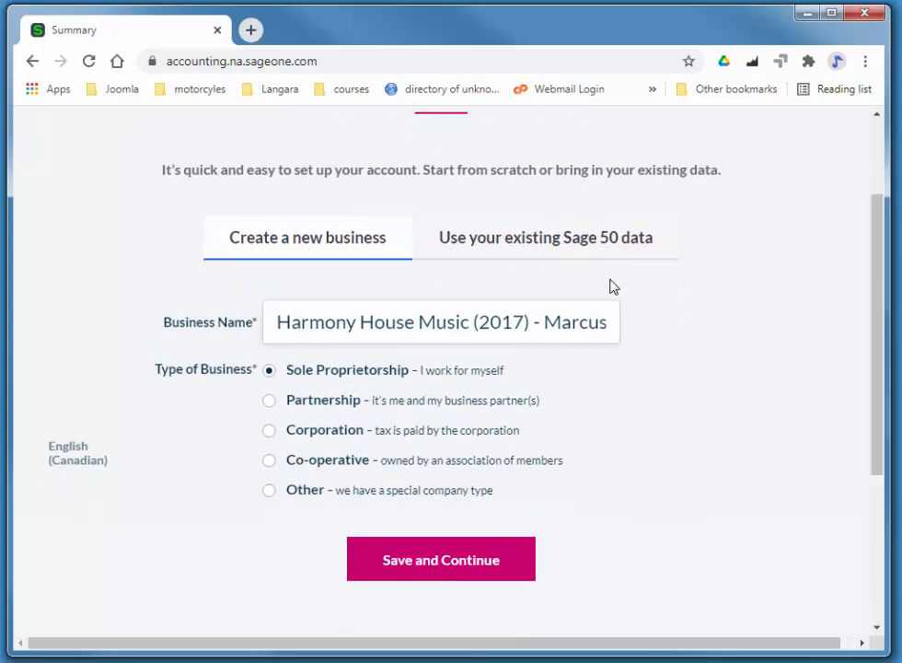
# - Replace the business name with The Woodsman Furniture followed by the owner's name
pyautogui.moveTo(276, 321); pyautogui.dragTo(644, 322)
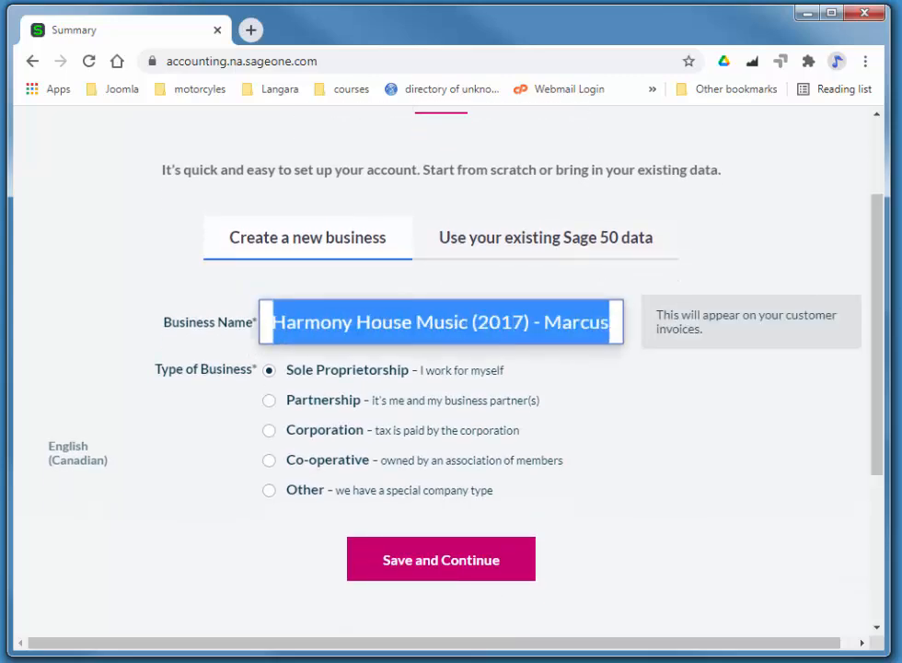
pyautogui.write('The W')
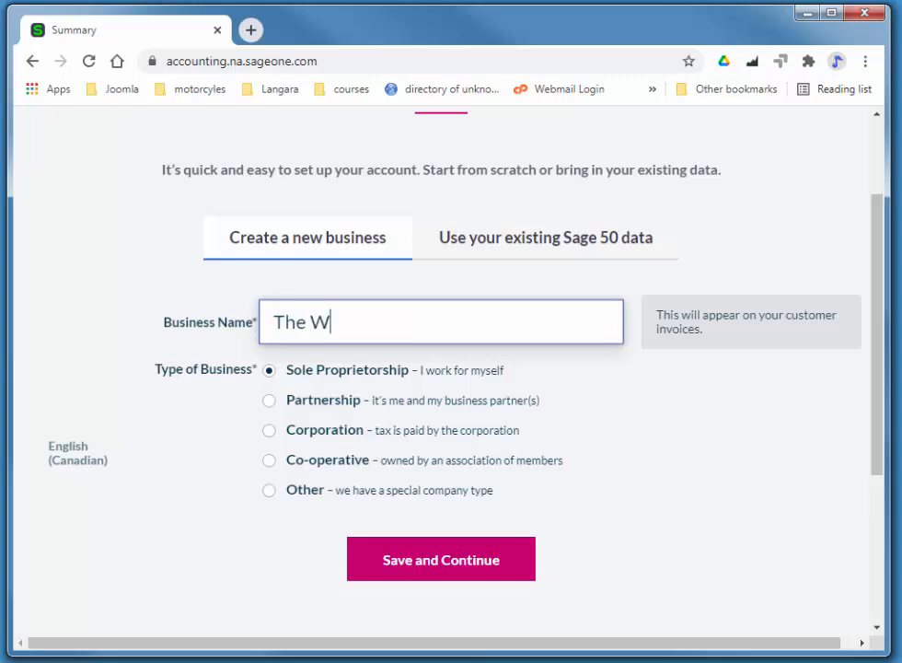
pyautogui.write('oodsman')
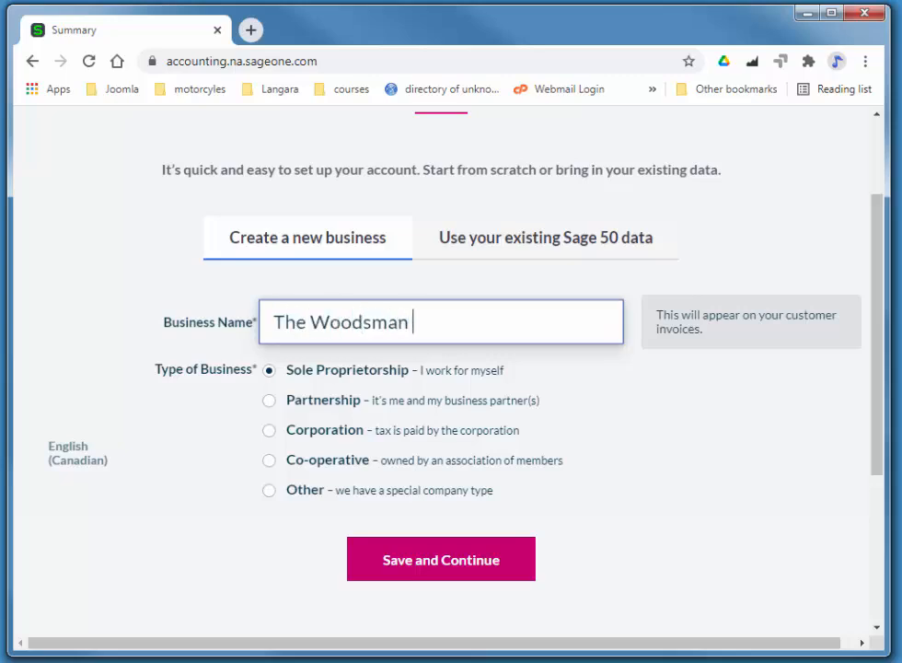
pyautogui.write(' Furnitue')
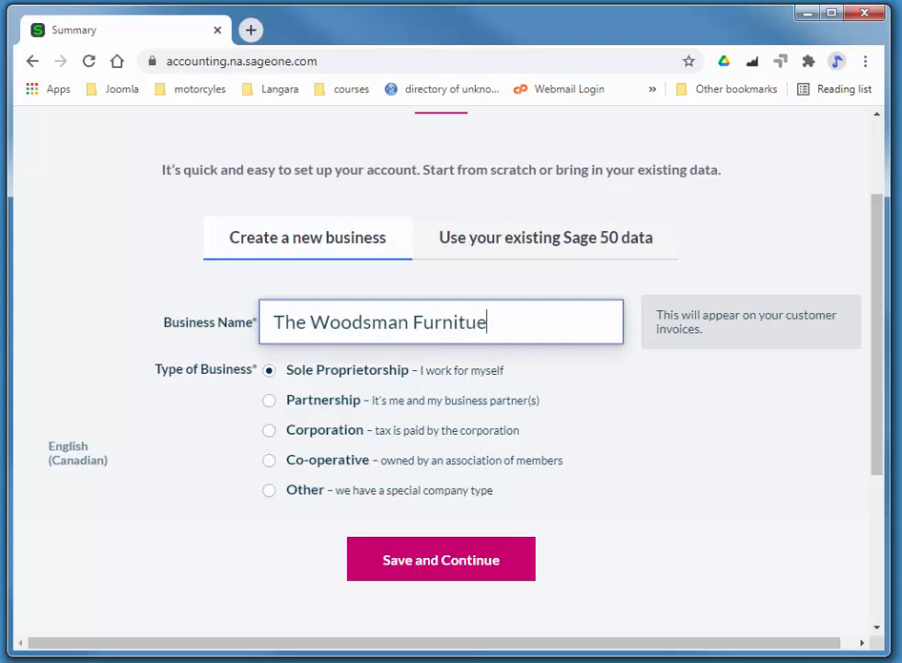
pyautogui.press('BackSpace')
pyautogui.write('re - Marcu')
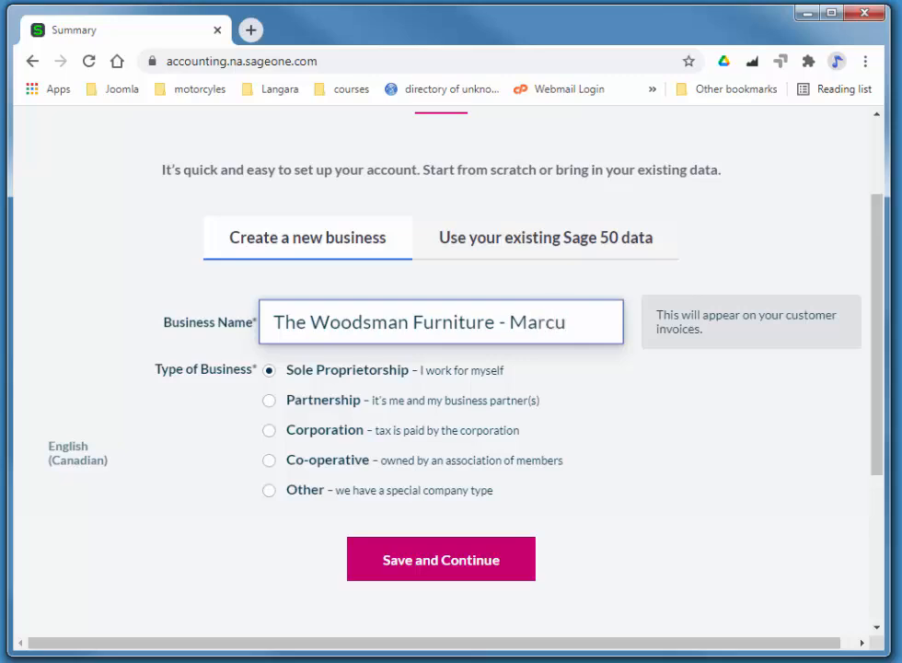
pyautogui.write('s')
# - Submit the business name and type, then rewrite the first address line with the new street
pyautogui.click(445, 564)
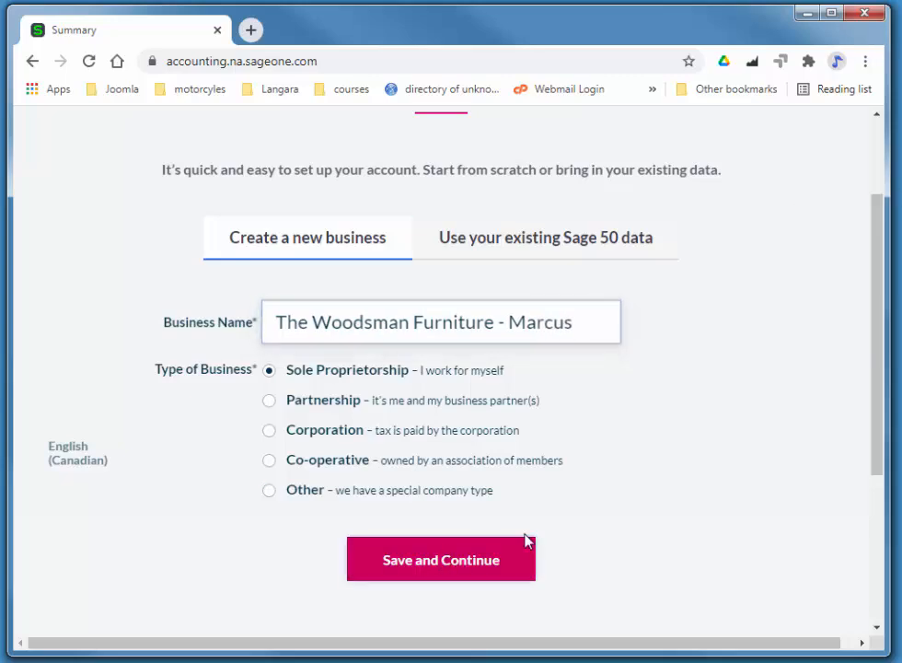
pyautogui.click(401, 276)
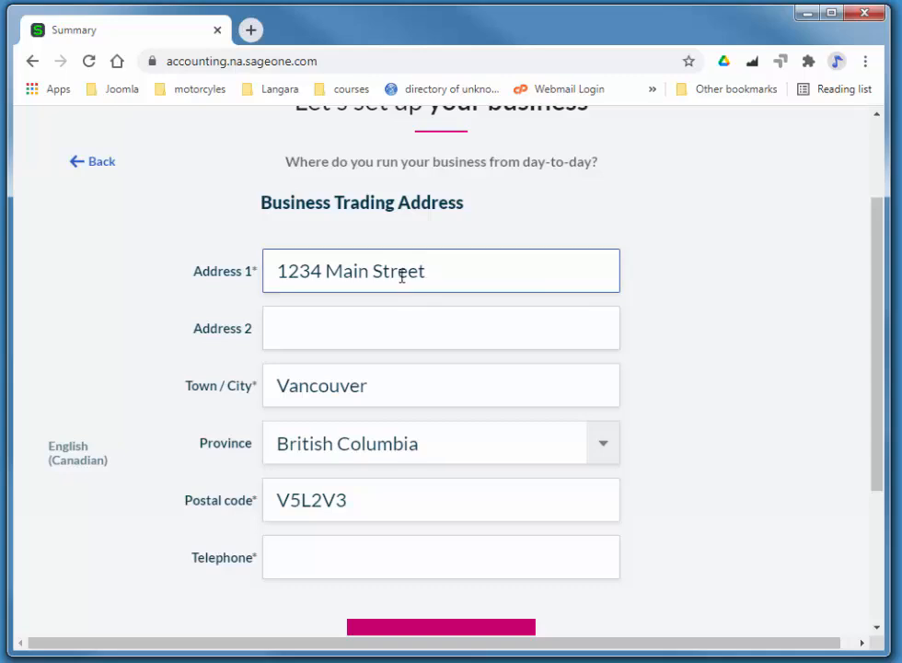
pyautogui.moveTo(319, 270); pyautogui.dragTo(452, 265)
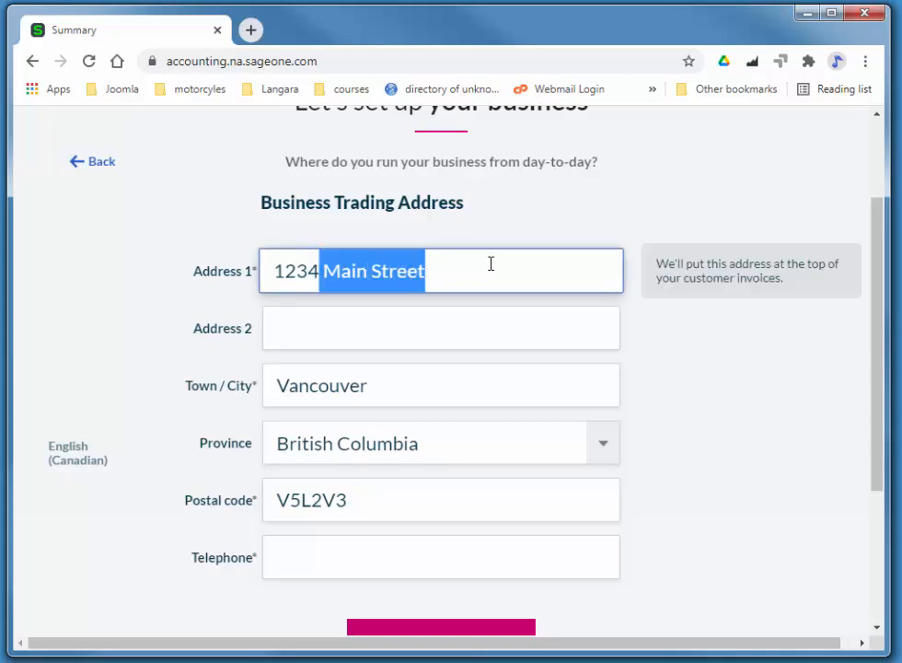
pyautogui.press('BackSpace')
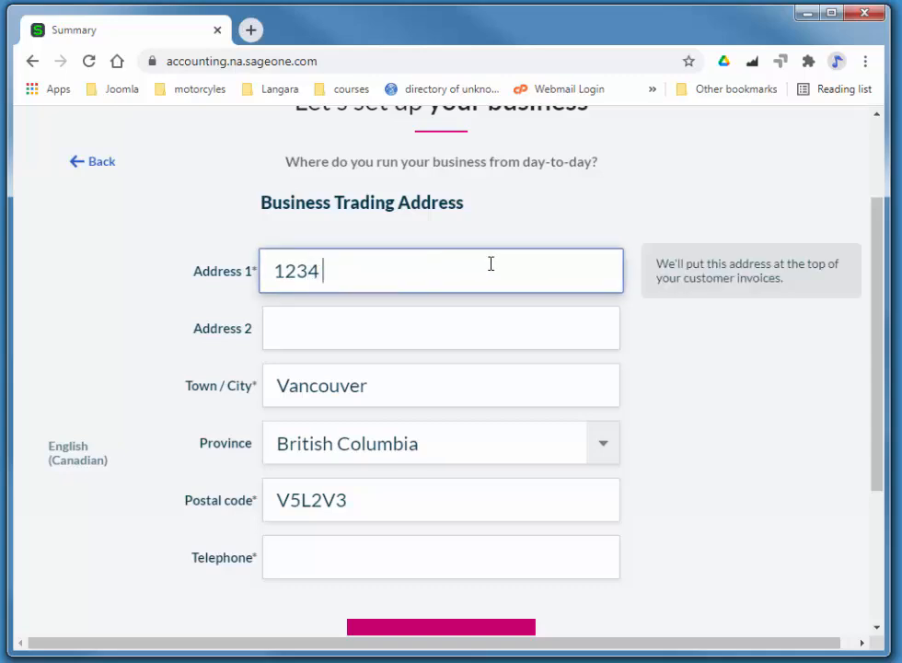
pyautogui.press('BackSpace')
pyautogui.write('Broadway')
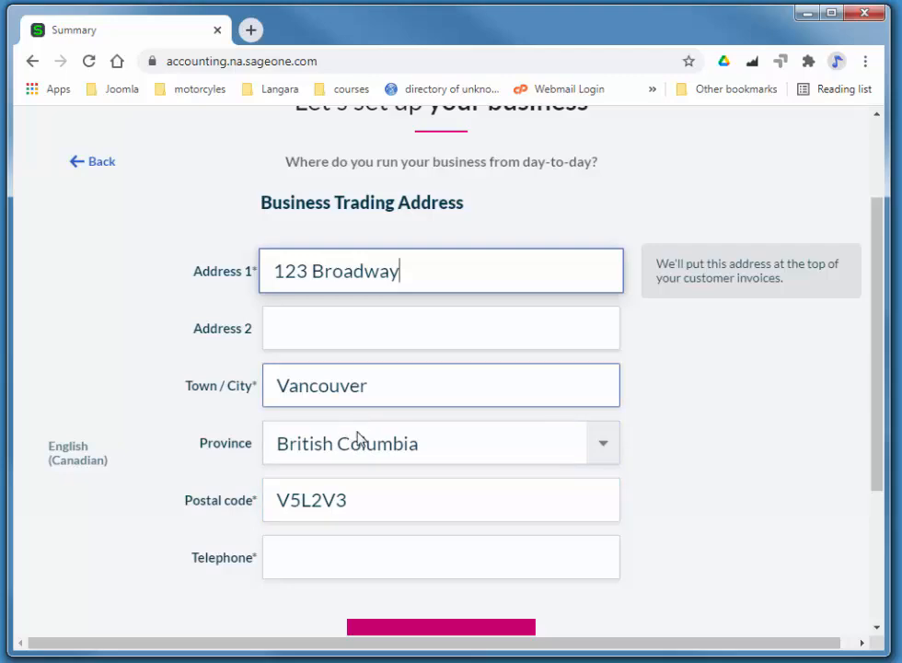
# - Set the town/city to Ottawa and the province to Ontario
pyautogui.click(383, 387)
pyautogui.moveTo(382, 387); pyautogui.dragTo(266, 384)
pyautogui.write('Ottawa')
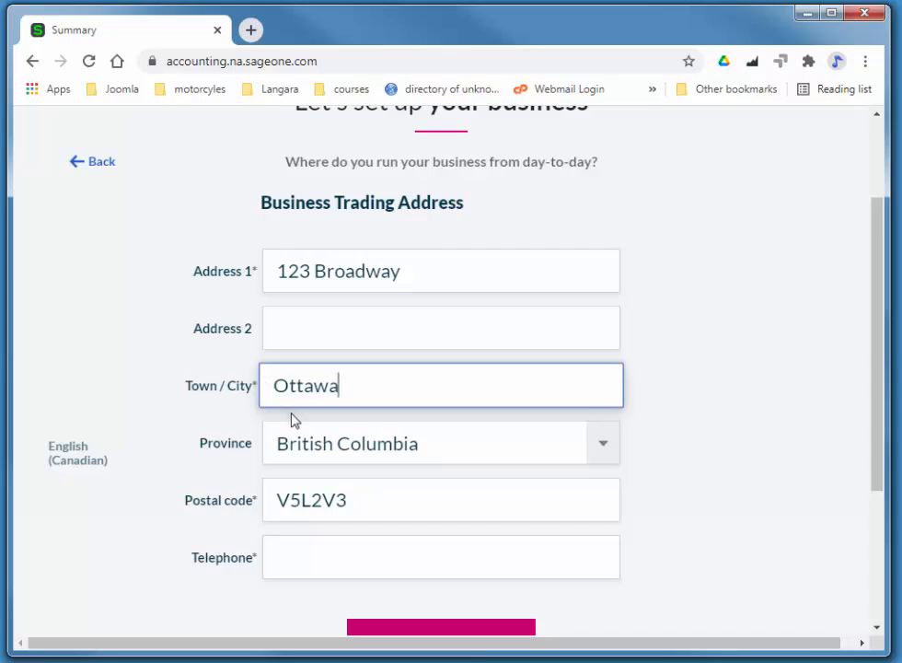
pyautogui.click(310, 445)
pyautogui.click(325, 318)
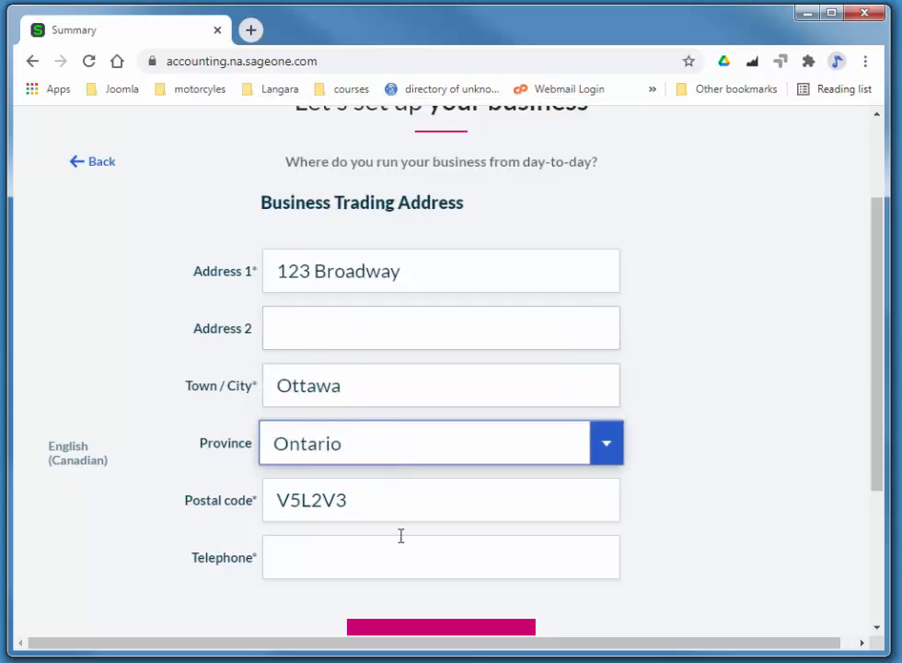
# - Replace the postal code and enter the business telephone number
pyautogui.click(342, 499)
pyautogui.moveTo(342, 499); pyautogui.dragTo(264, 498)
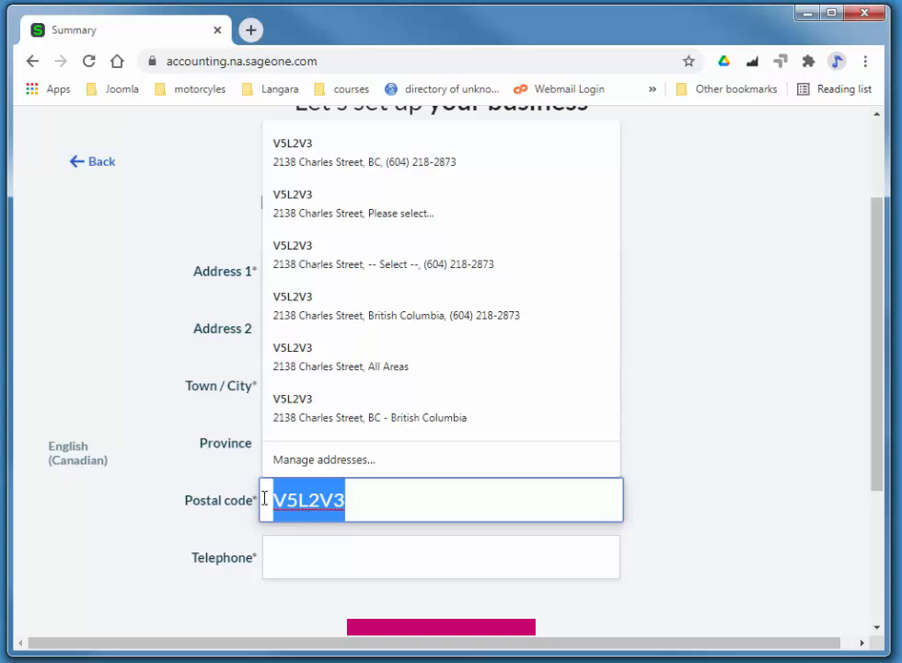
pyautogui.write('V4')
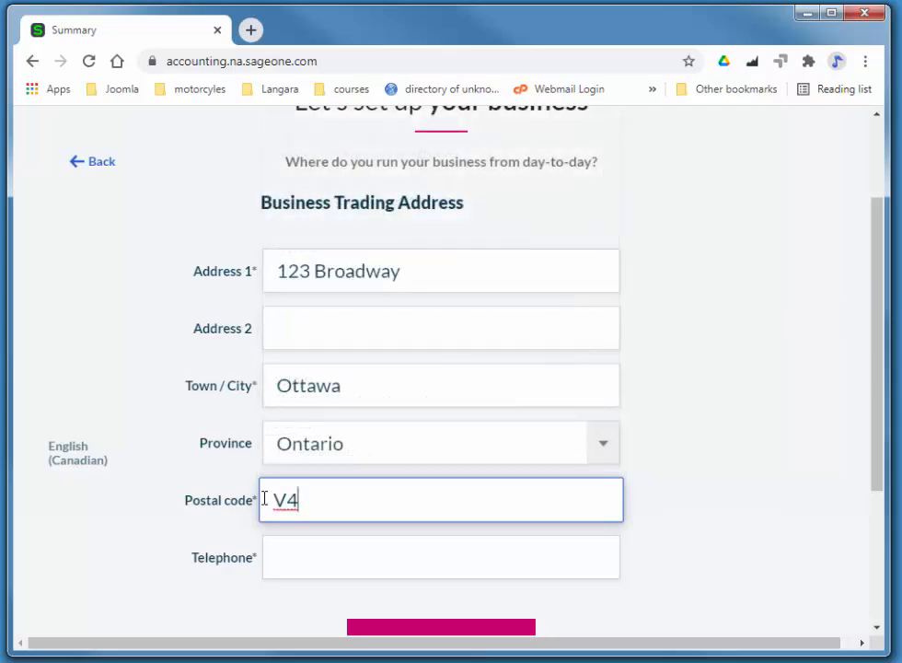
pyautogui.write('H2M9')
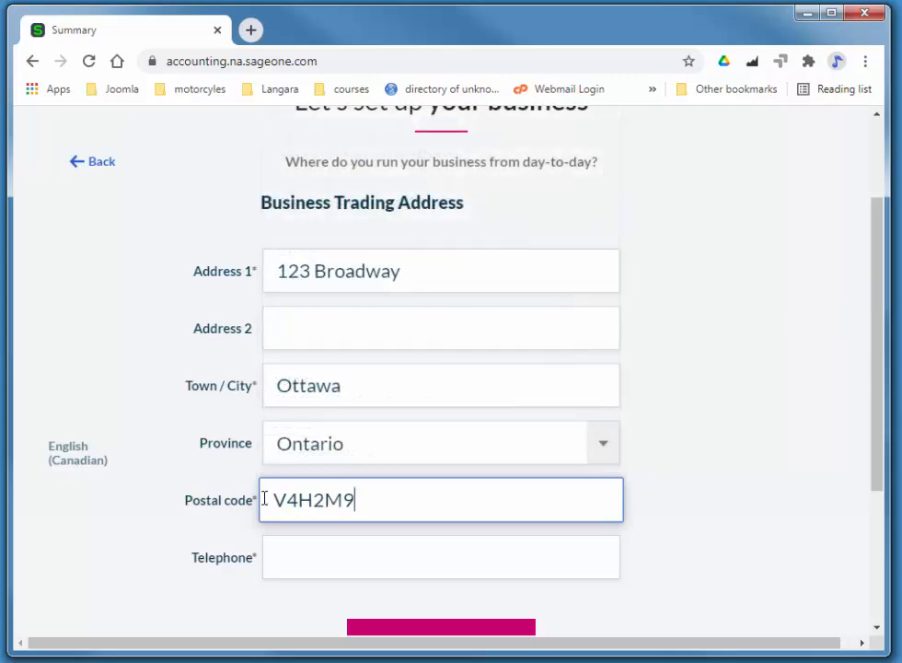
pyautogui.press('Tab')
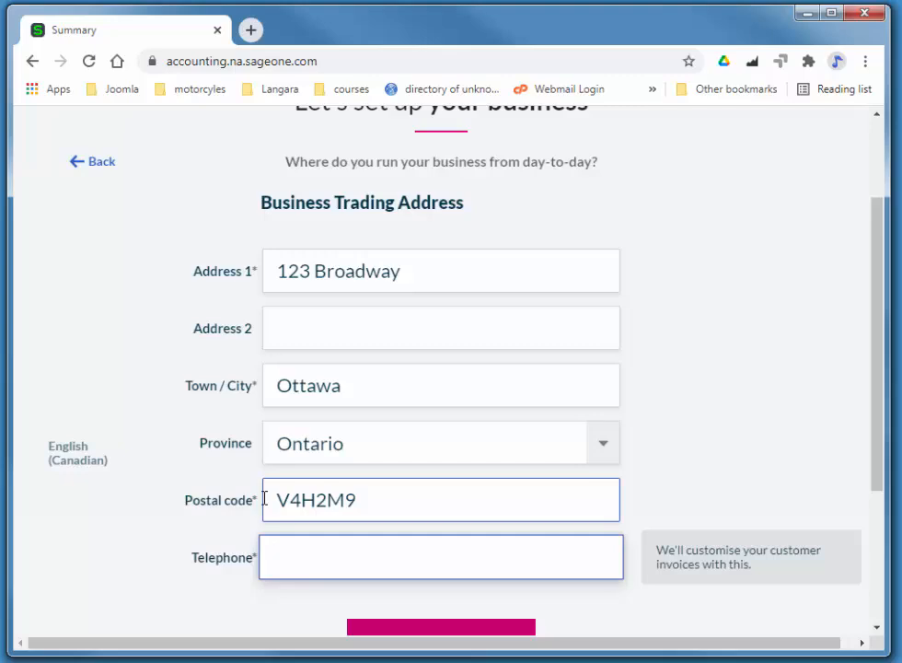
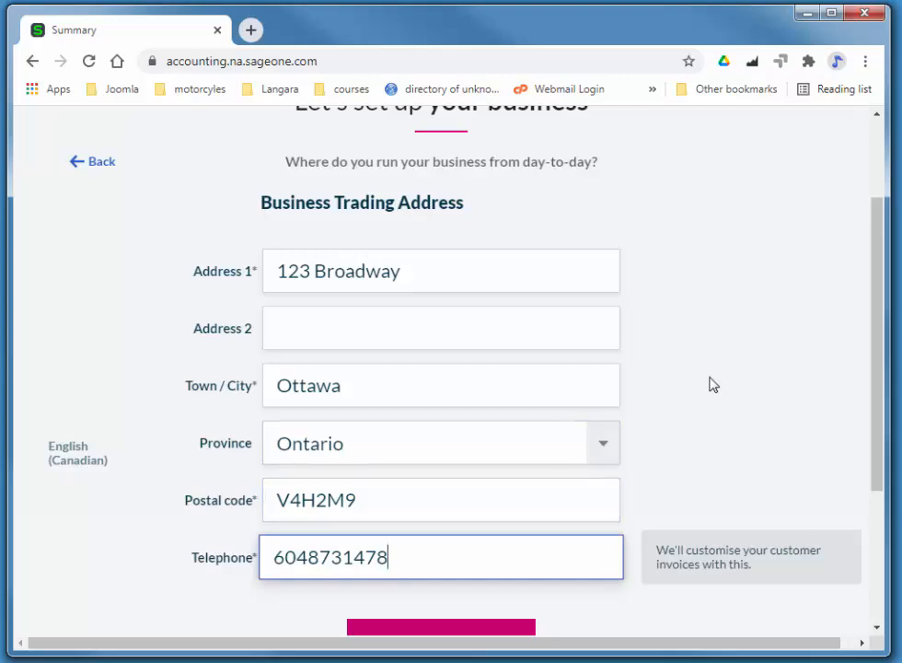
pyautogui.scroll(-3, 883, 419)
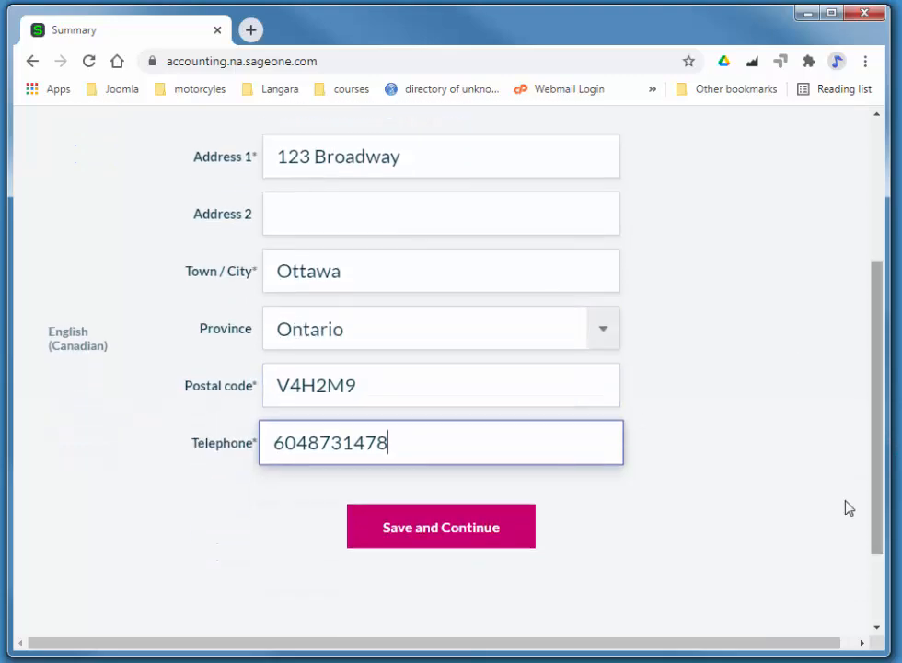
pyautogui.scroll(5, 761, 553)
pyautogui.scroll(-4, 761, 553)
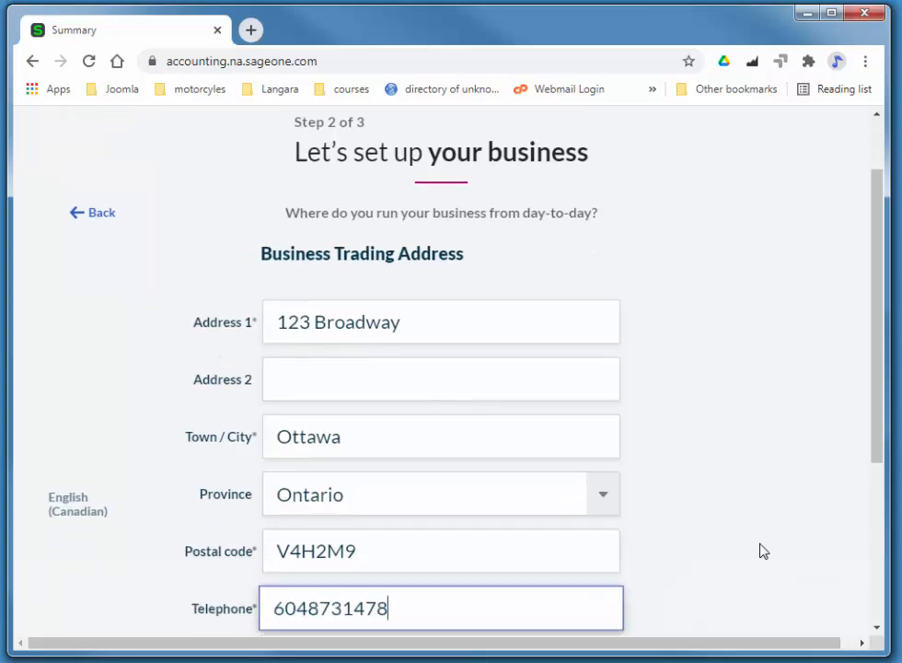
# - Save the trading address, then return to the trading address step to revise it
pyautogui.click(454, 430)
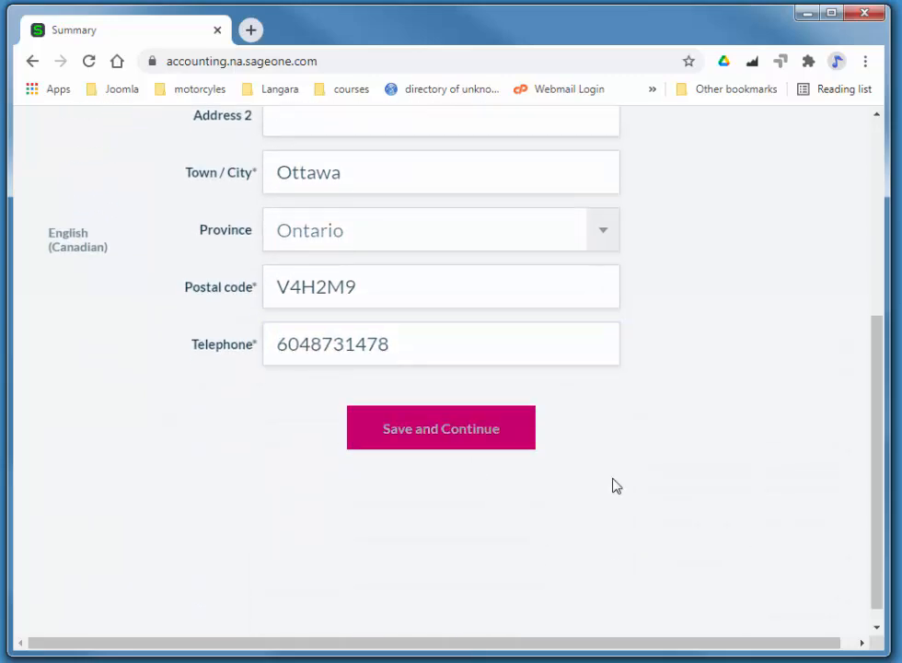
pyautogui.scroll(-2, 674, 363)
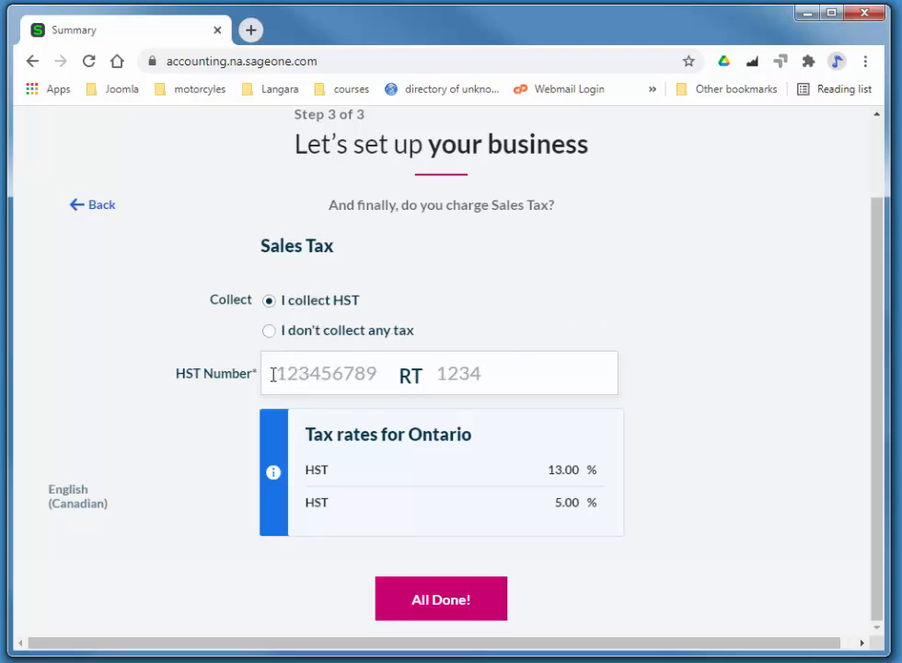
pyautogui.scroll(2, 574, 375)
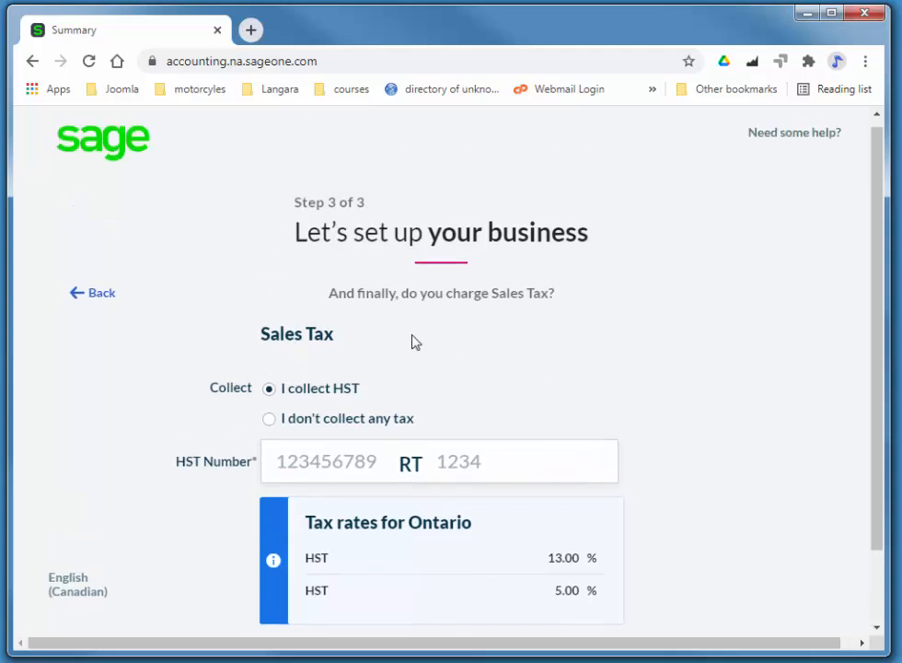
pyautogui.click(112, 297)
pyautogui.scroll(-1, 566, 381)
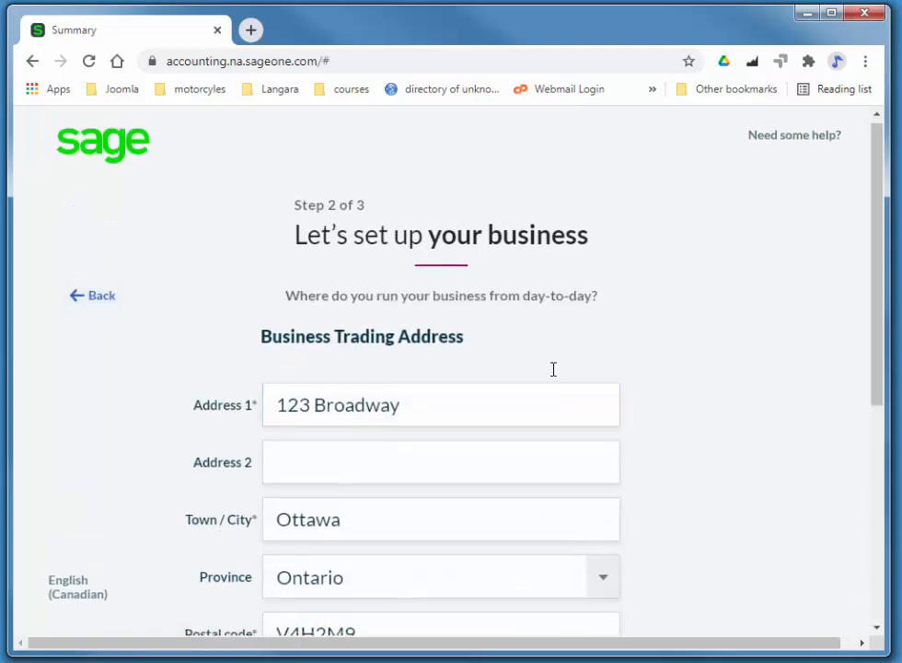
pyautogui.moveTo(324, 322); pyautogui.dragTo(452, 326)
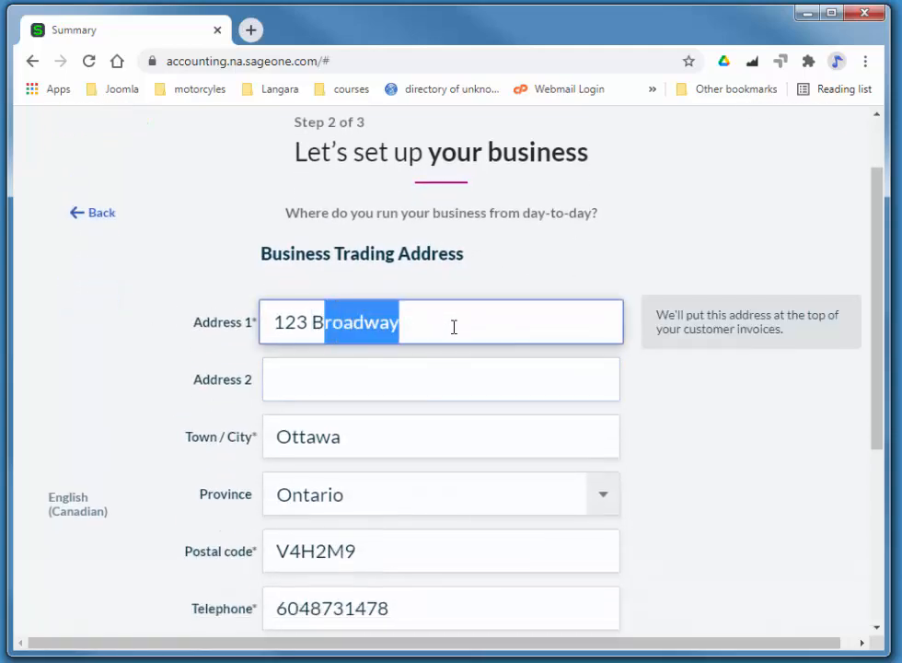
# - Change the city to Vancouver and the province to British Columbia, then save and continue
pyautogui.click(385, 436)
pyautogui.moveTo(385, 437); pyautogui.dragTo(249, 440)
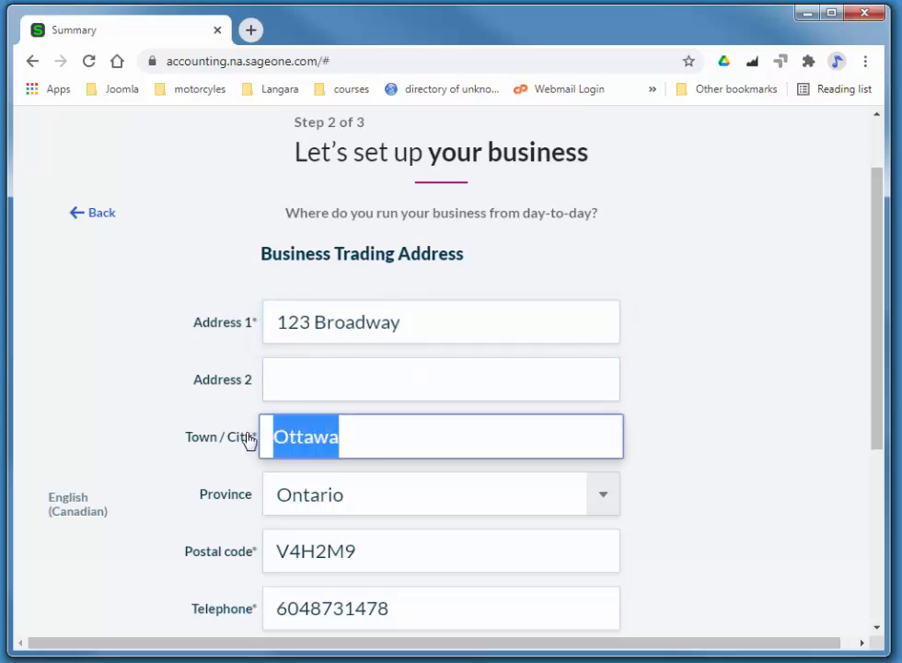
pyautogui.write('Vanc')
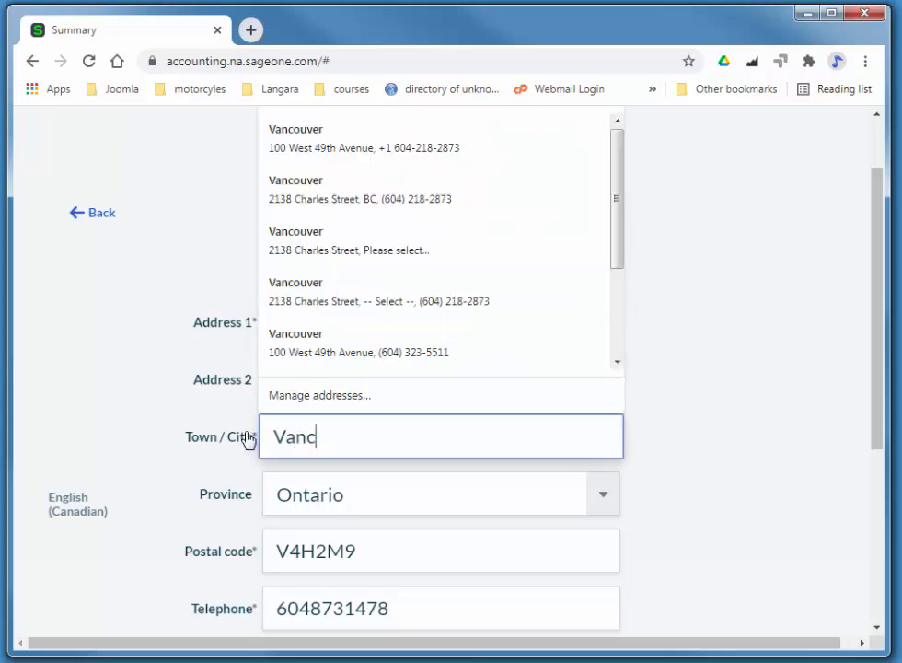
pyautogui.write('ouver')
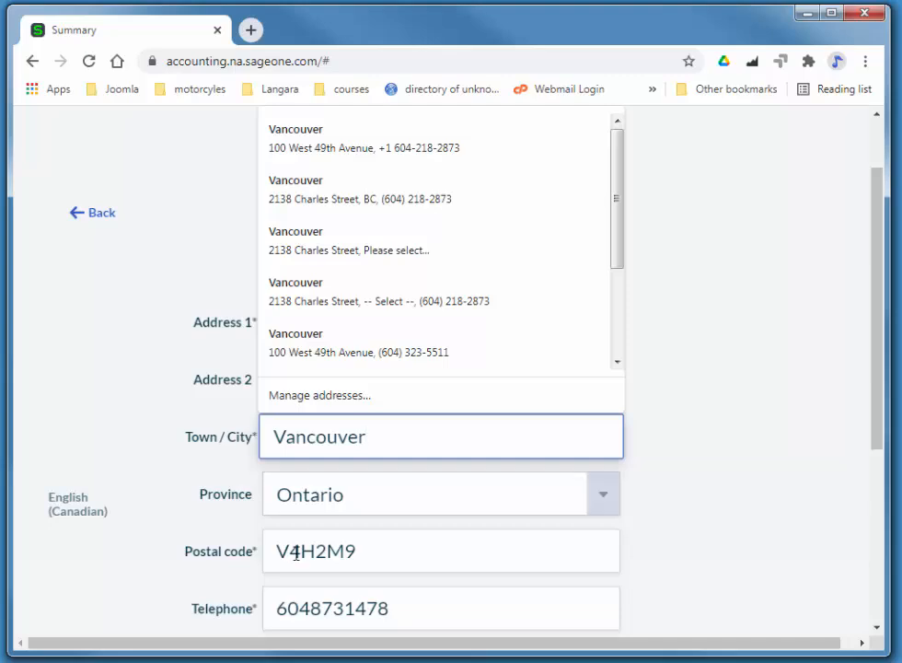
pyautogui.click(429, 504)
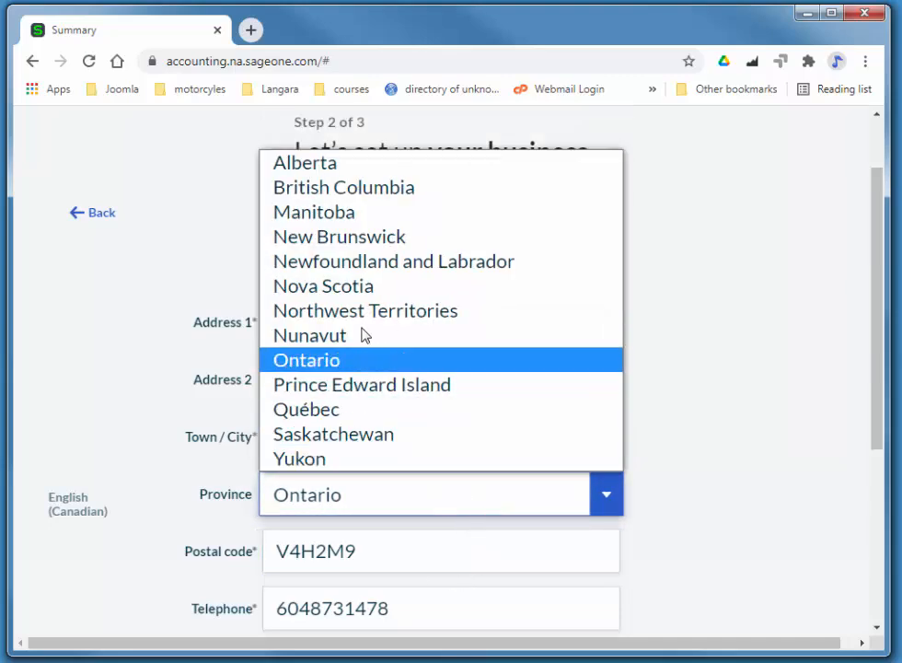
pyautogui.click(300, 193)
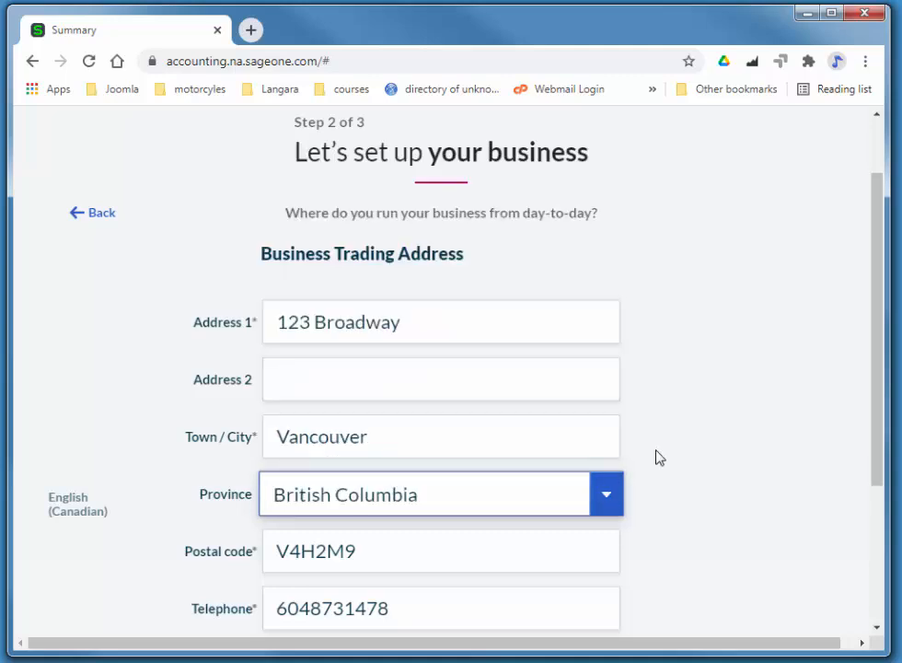
pyautogui.click(401, 547)
pyautogui.scroll(-2, 618, 531)
pyautogui.click(464, 526)
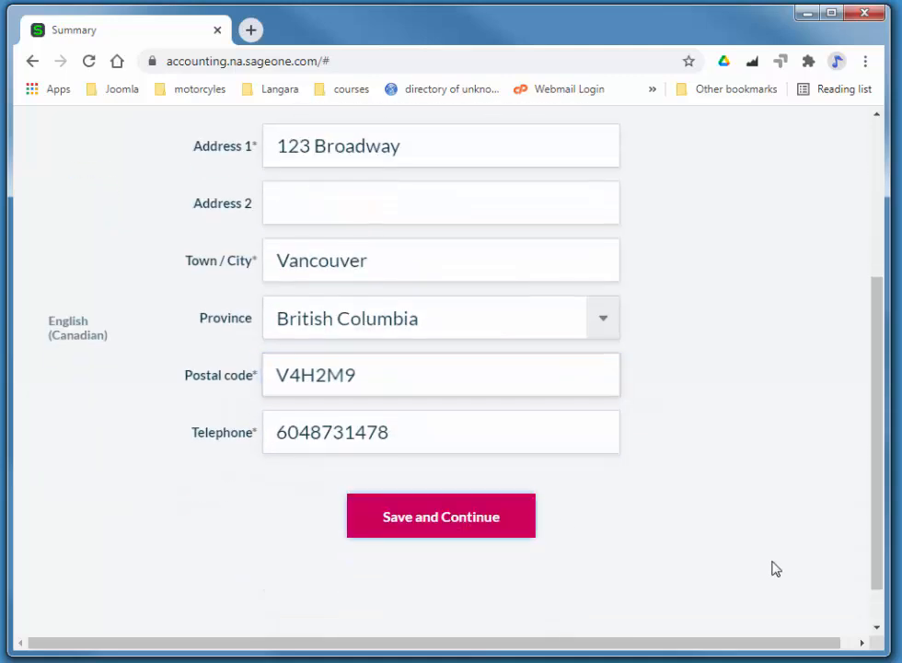
# - Keep GST and PST collection, enter both registration numbers, and finish setup with All Done!
pyautogui.scroll(-2, 688, 386)
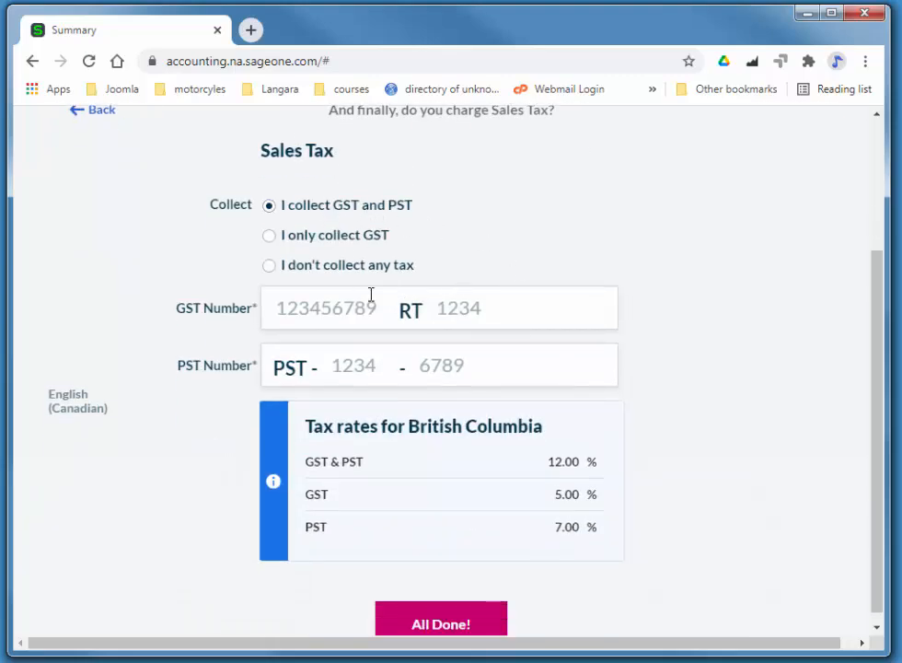
pyautogui.click(367, 321)
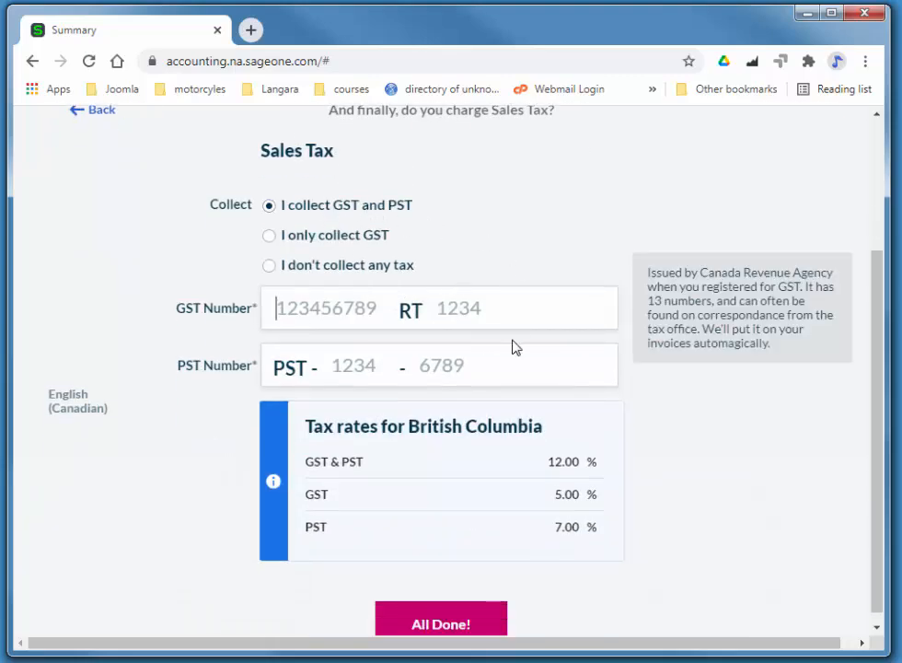
pyautogui.write('12345')
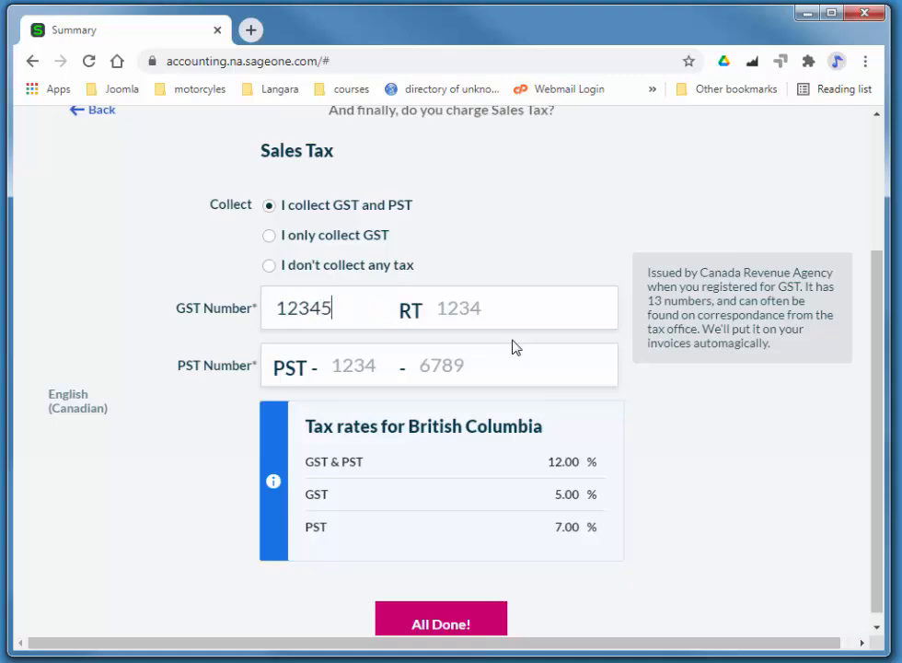
pyautogui.write('6789 RT')
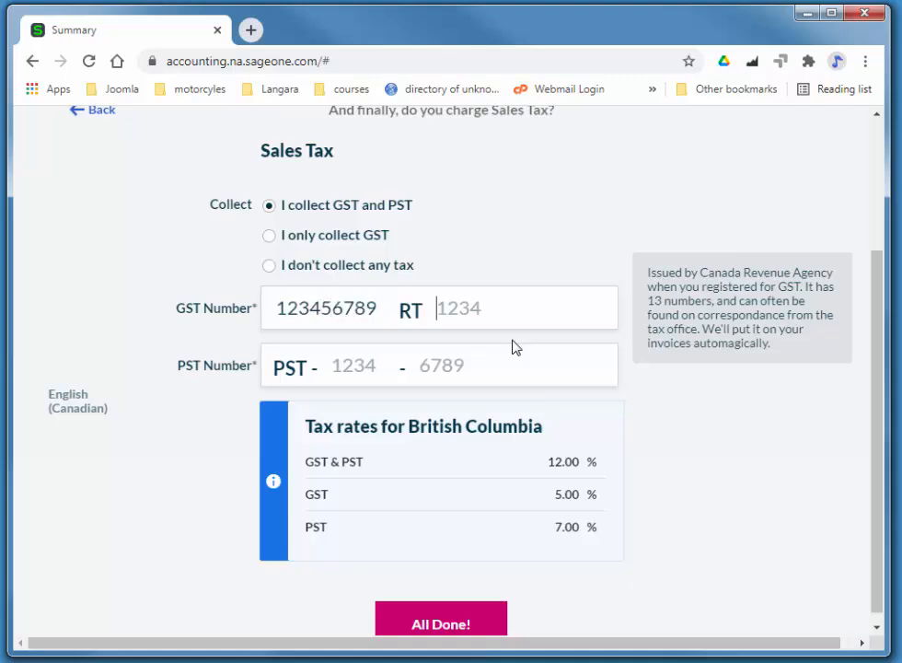
pyautogui.write(' 1234')
pyautogui.press('Tab')
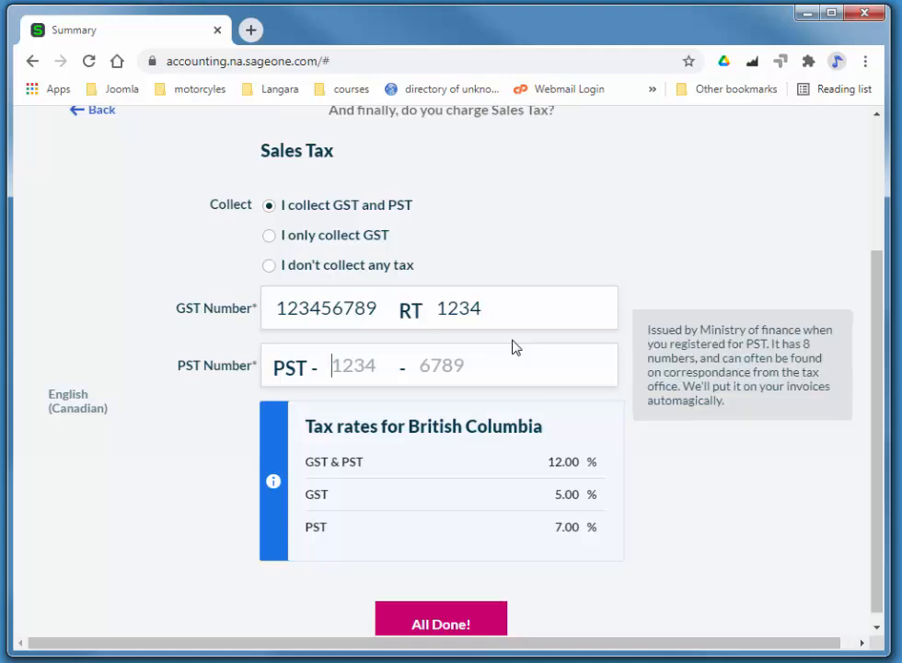
pyautogui.write('1234 - 6789')
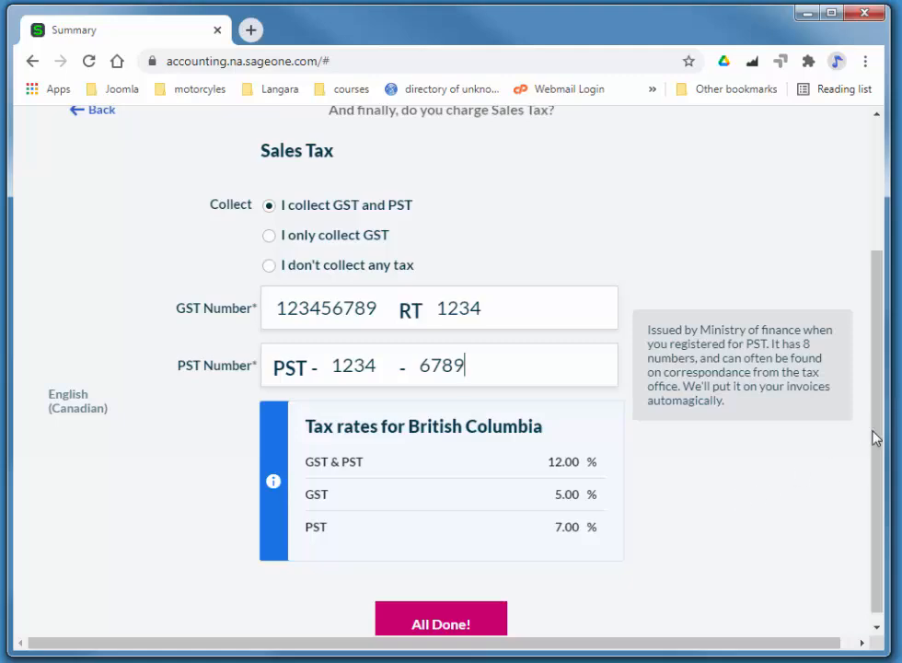
pyautogui.moveTo(874, 437); pyautogui.dragTo(885, 487)
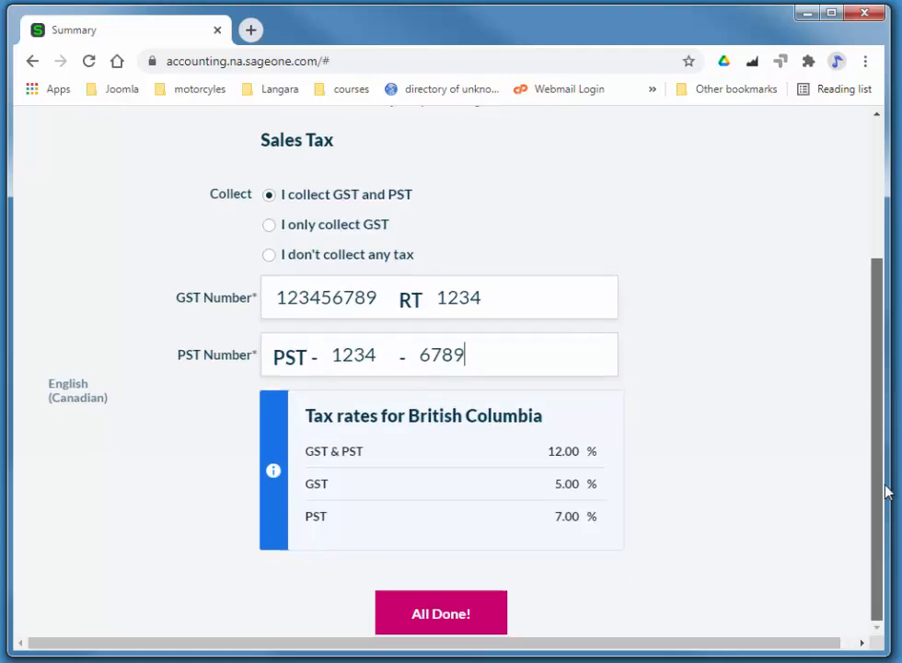
pyautogui.click(426, 612)
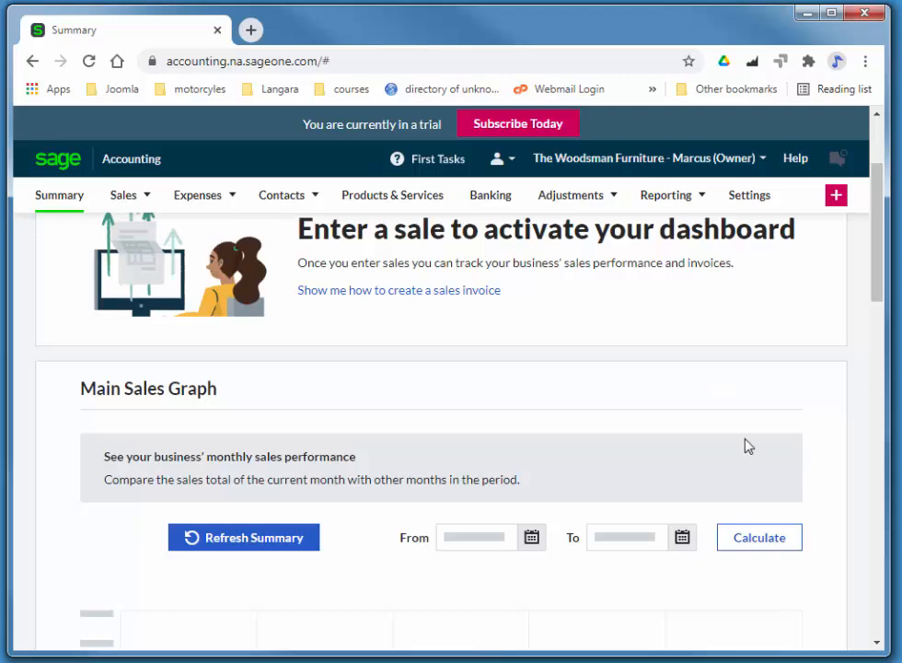
# - Create a new customer with the customer's business name and province British Columbia, and save it
pyautogui.moveTo(271, 194)
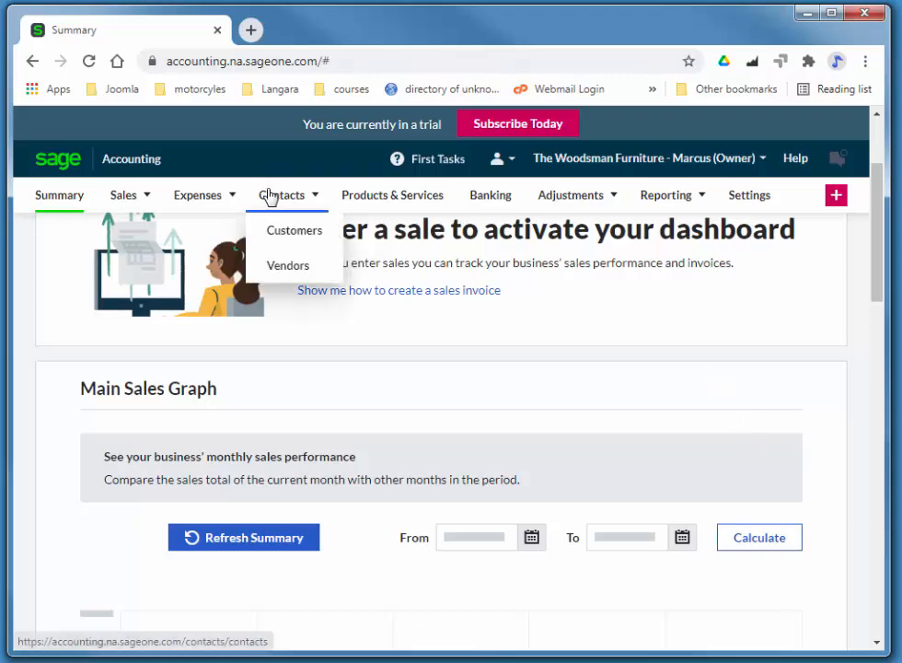
pyautogui.click(308, 246)
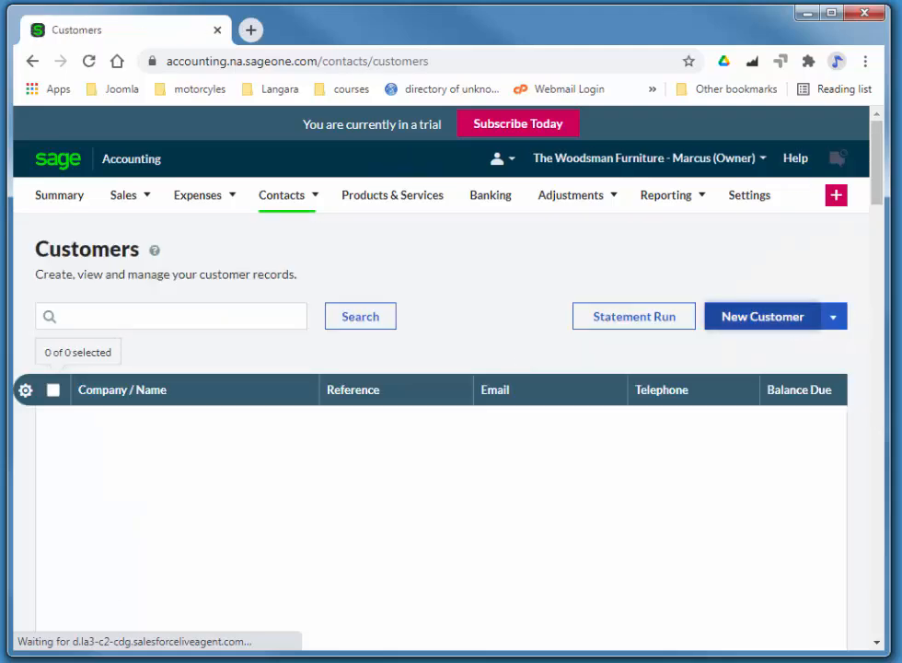
pyautogui.click(762, 316)
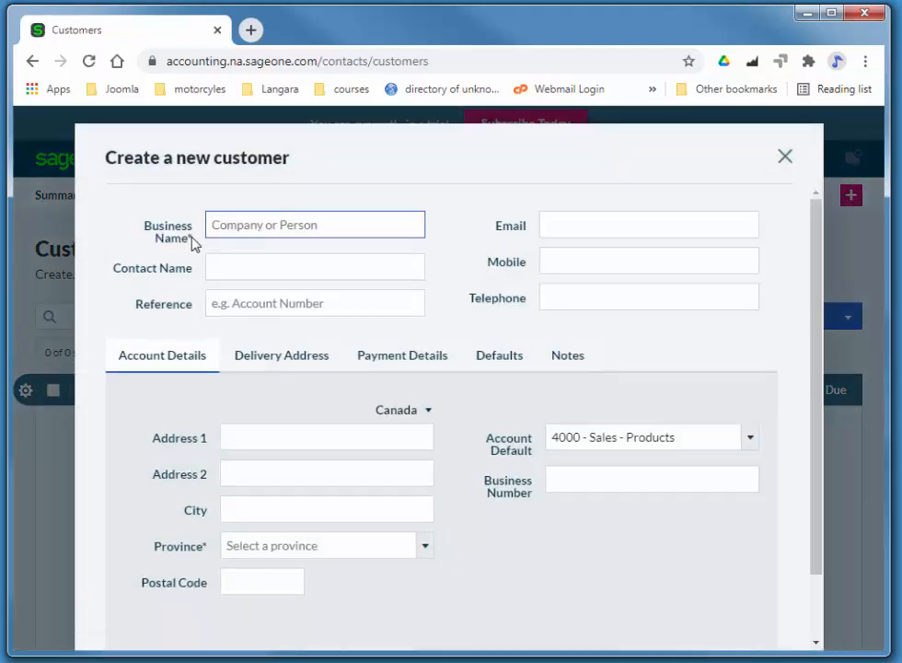
pyautogui.click(251, 230)
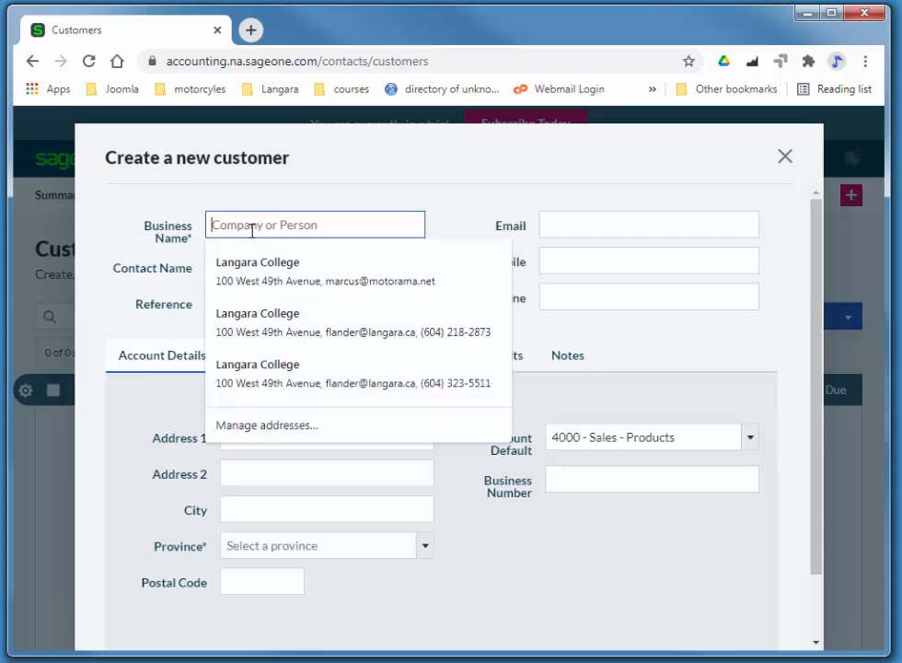
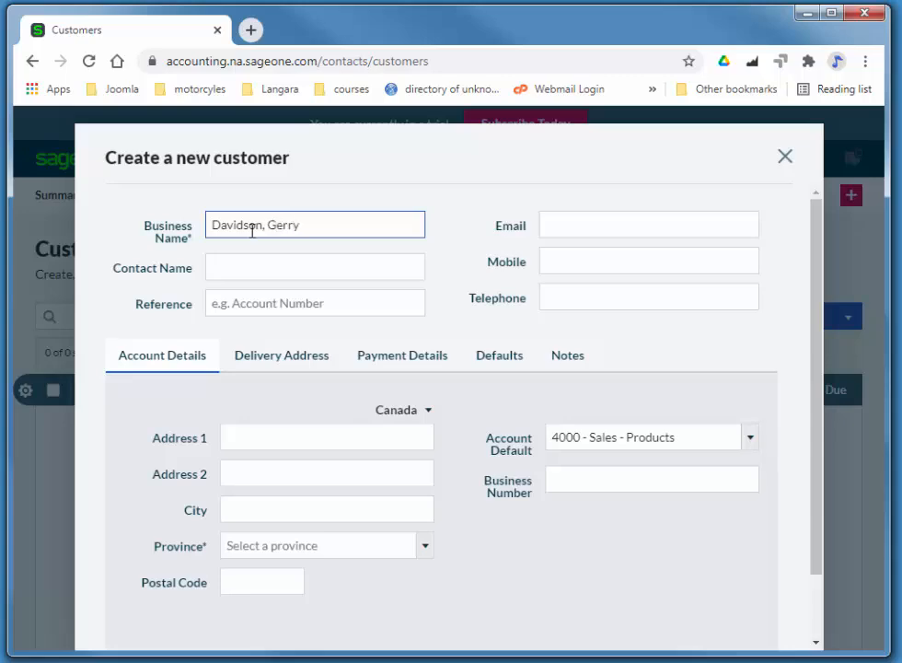
pyautogui.click(281, 544)
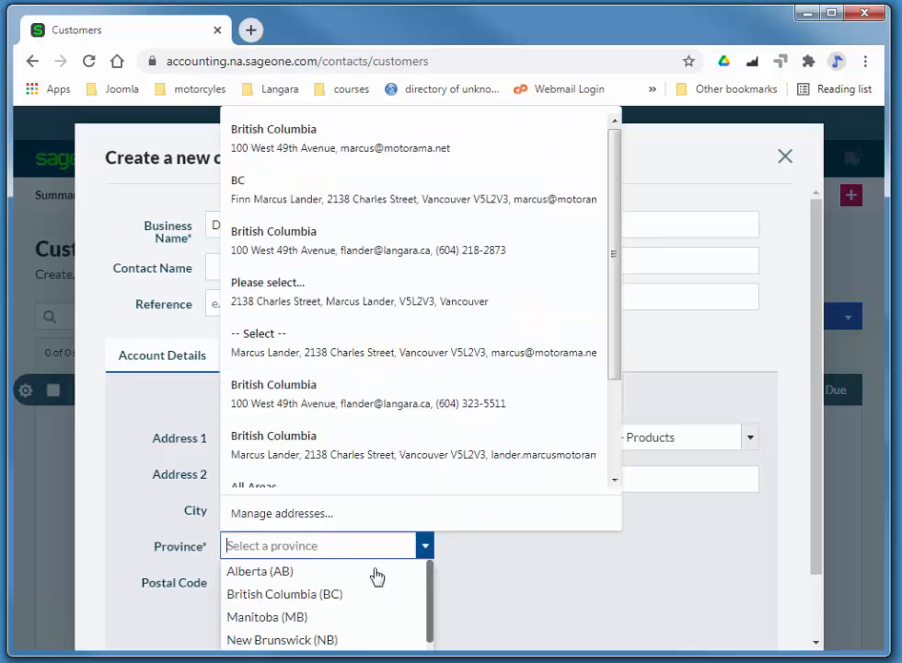
pyautogui.click(306, 593)
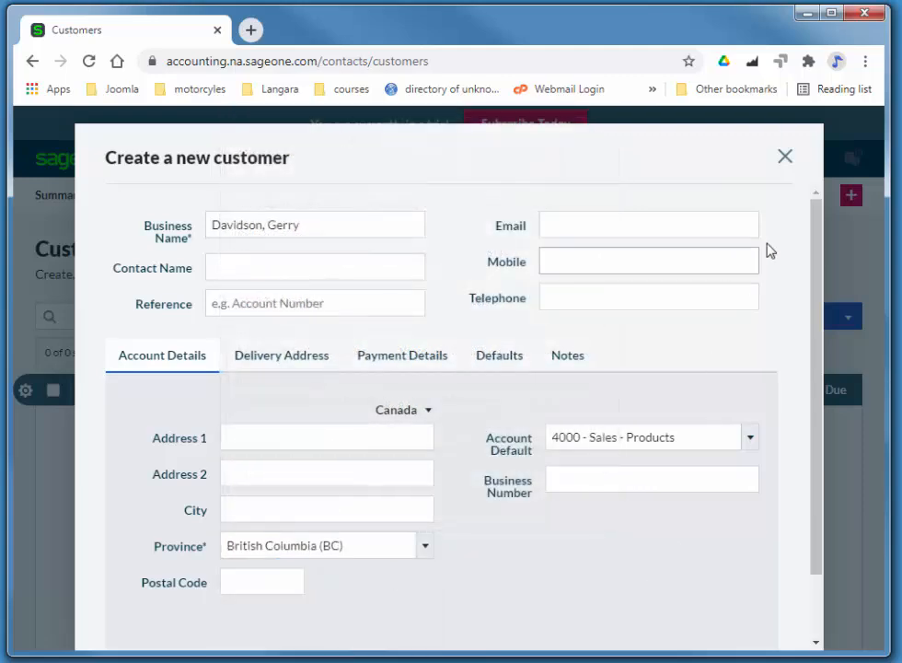
pyautogui.scroll(-1, 809, 373)
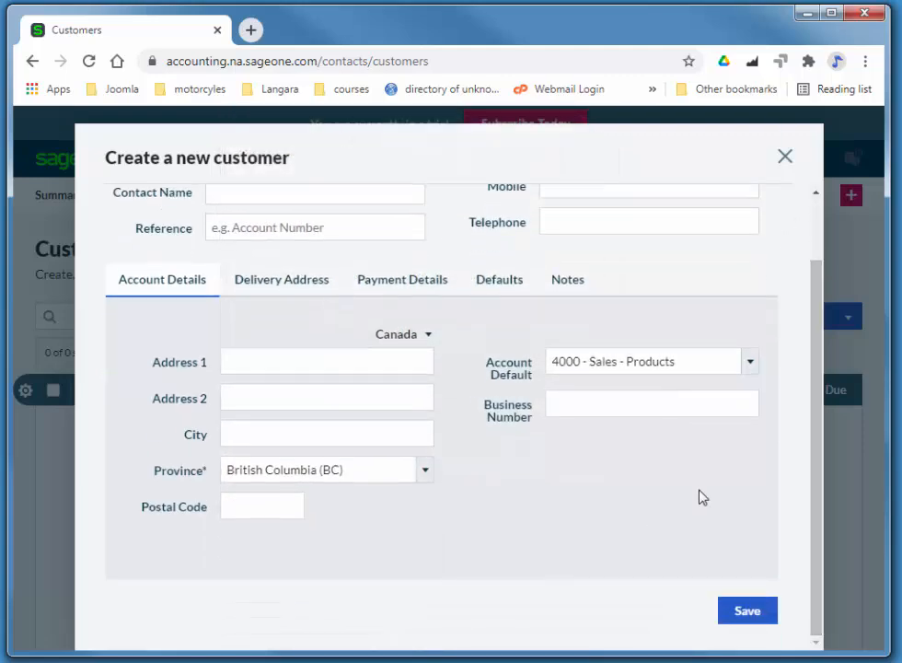
pyautogui.click(746, 611)
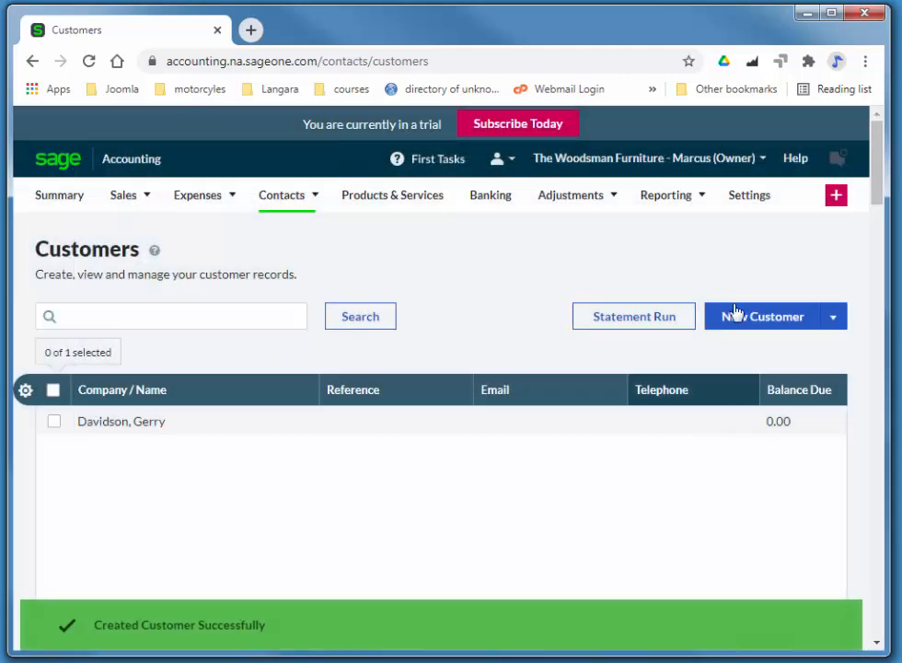
# - Start a new vendor named Telus located in British Columbia
pyautogui.moveTo(294, 206)
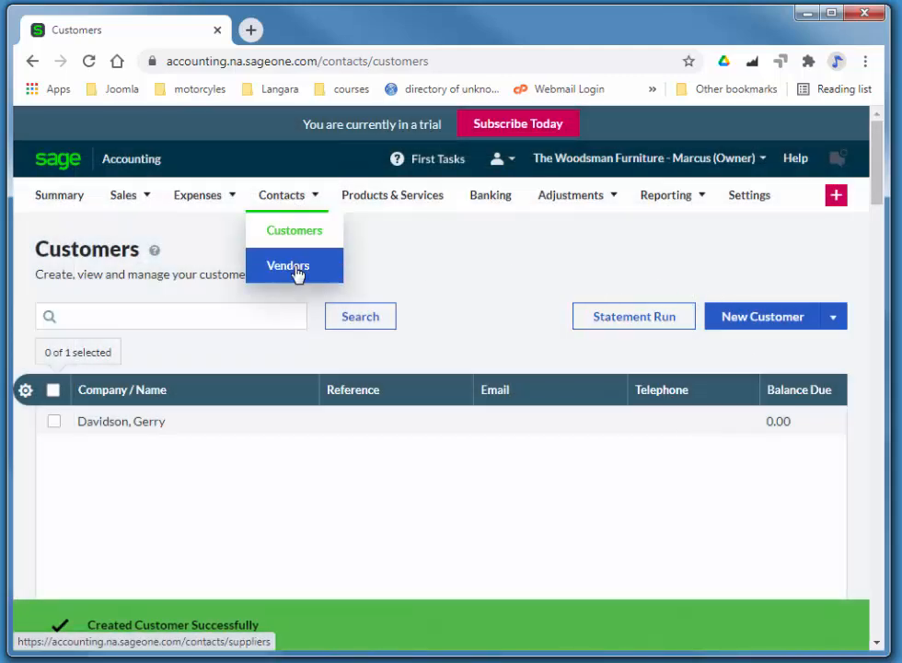
pyautogui.click(291, 268)
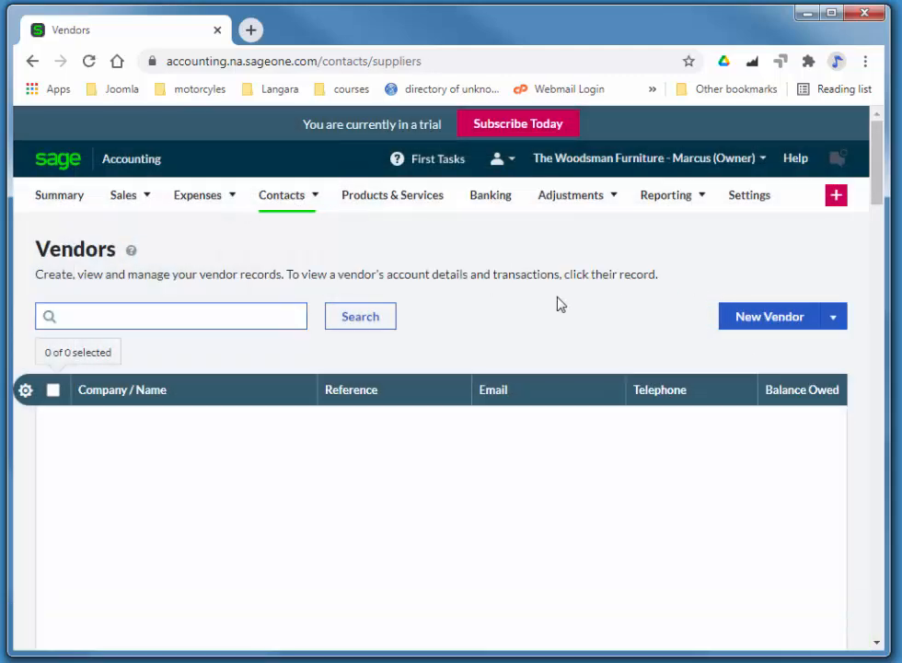
pyautogui.click(749, 315)
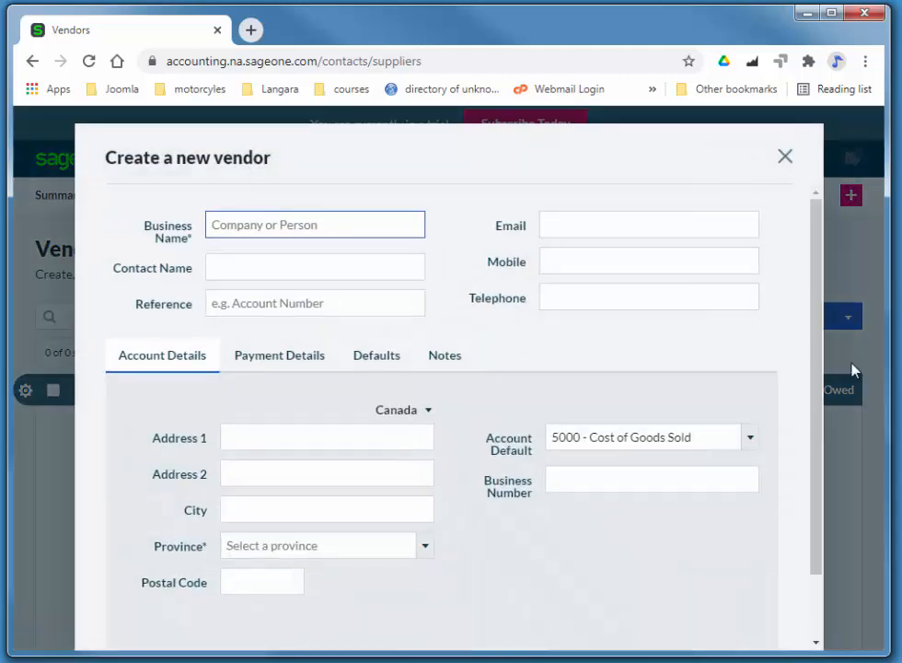
pyautogui.click(334, 219)
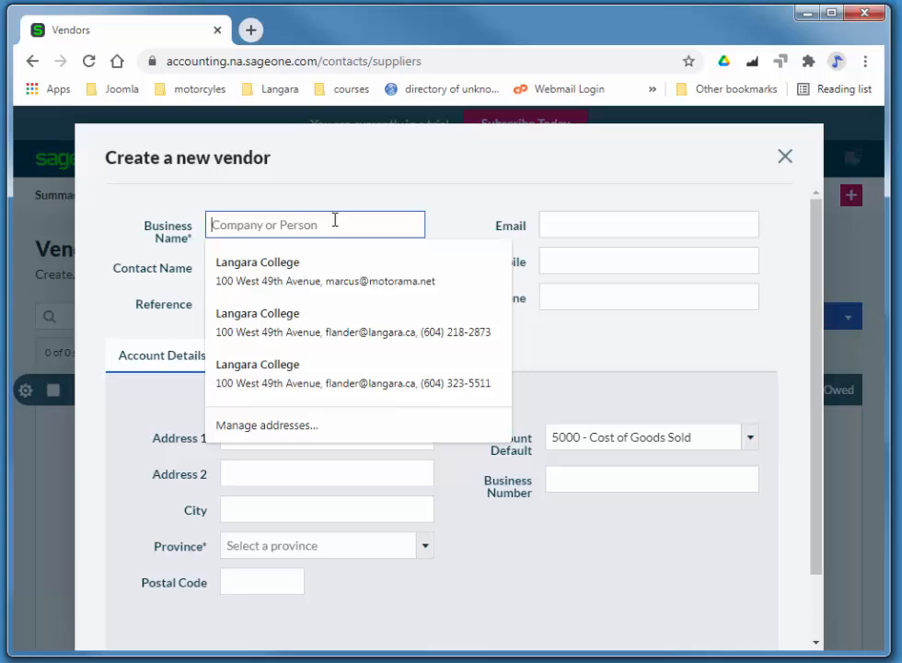
pyautogui.write('Telus')
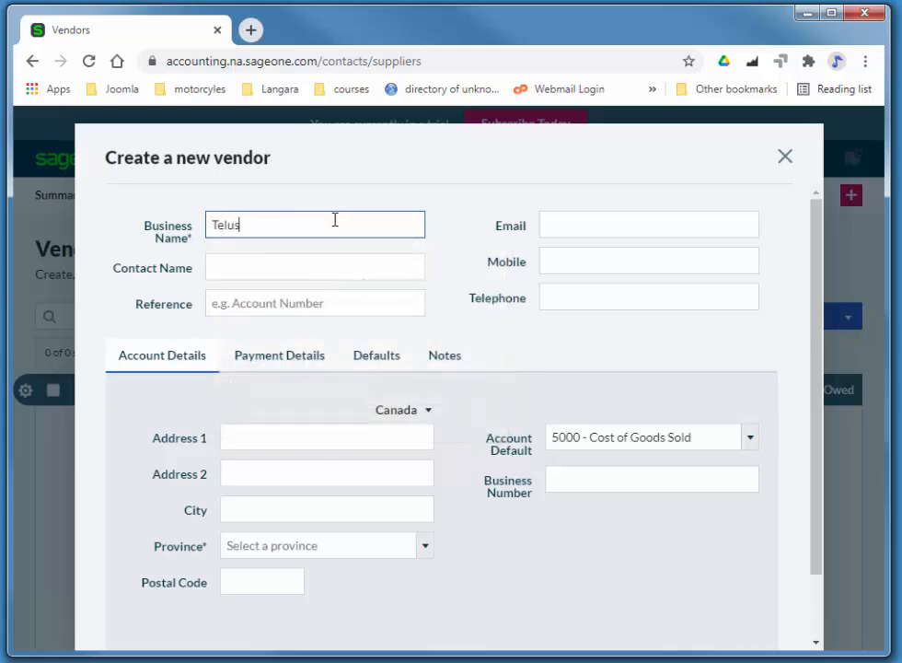
pyautogui.click(247, 543)
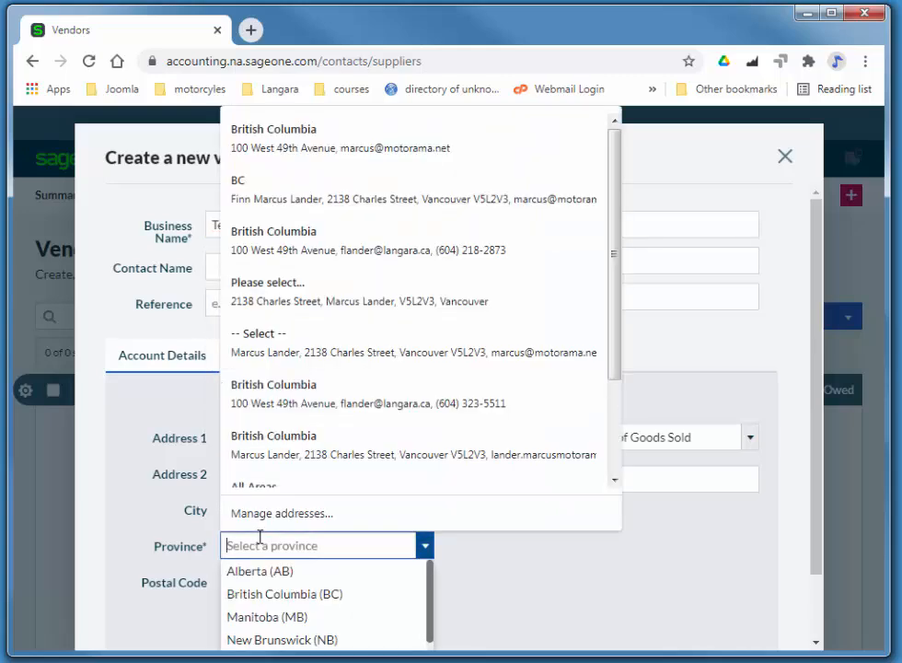
pyautogui.click(268, 594)
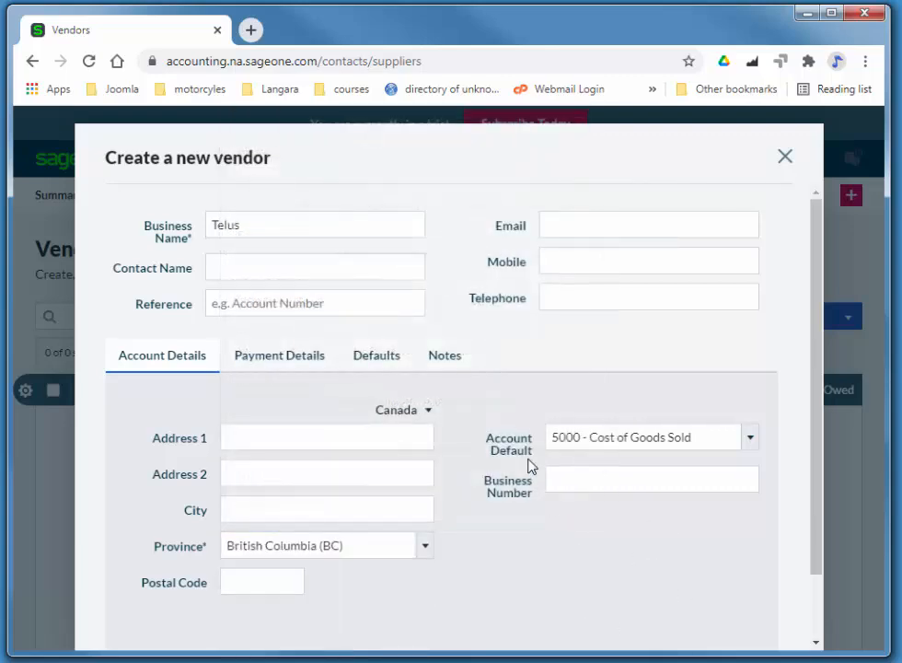
# - Set the vendor's default account to 6800 - Telephone and save the Telus record
pyautogui.click(647, 436)
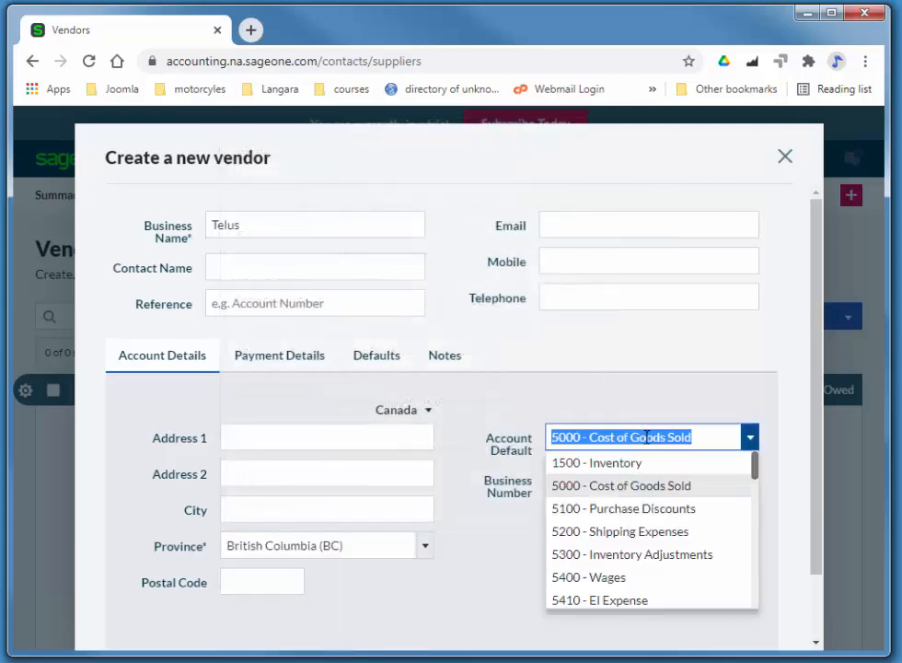
pyautogui.scroll(-3, 645, 483)
pyautogui.scroll(-4, 644, 487)
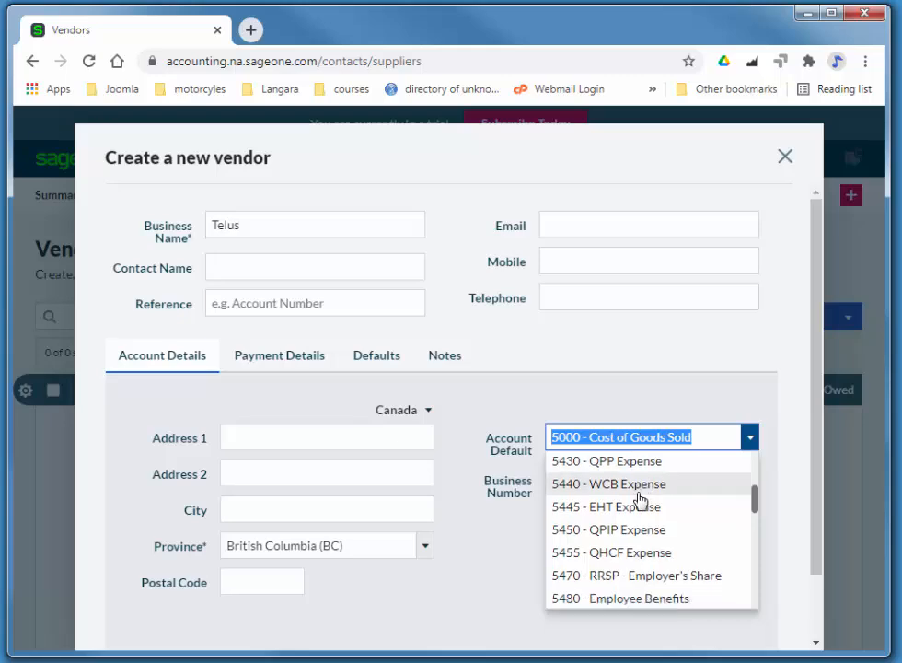
pyautogui.scroll(-3, 615, 529)
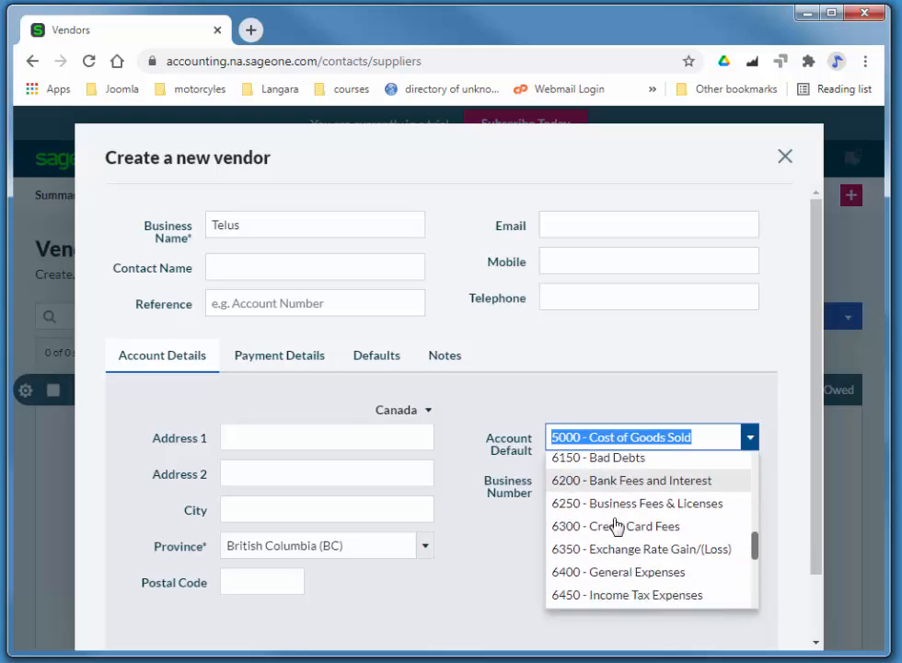
pyautogui.scroll(-3, 612, 524)
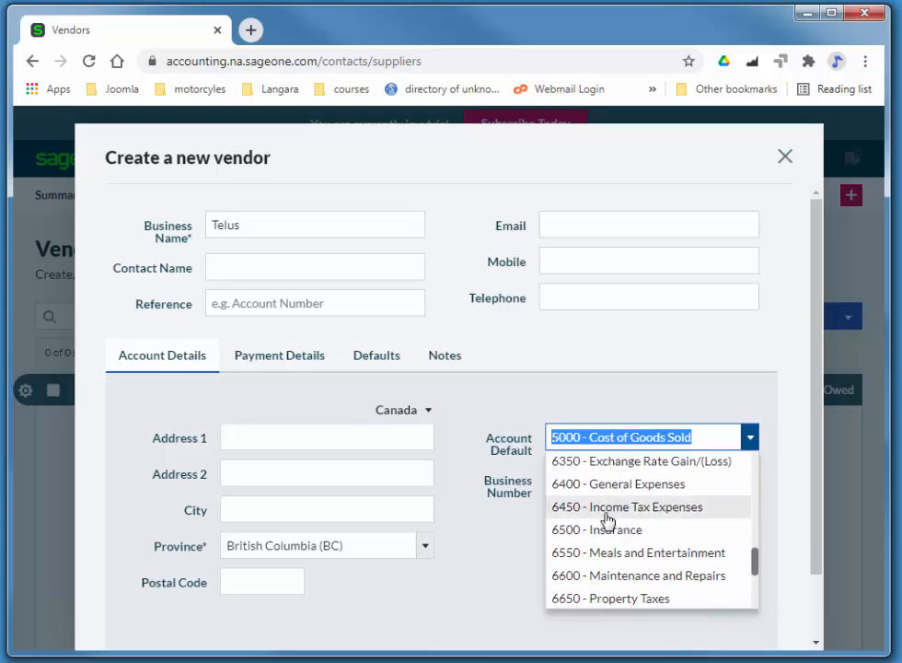
pyautogui.scroll(-2, 608, 521)
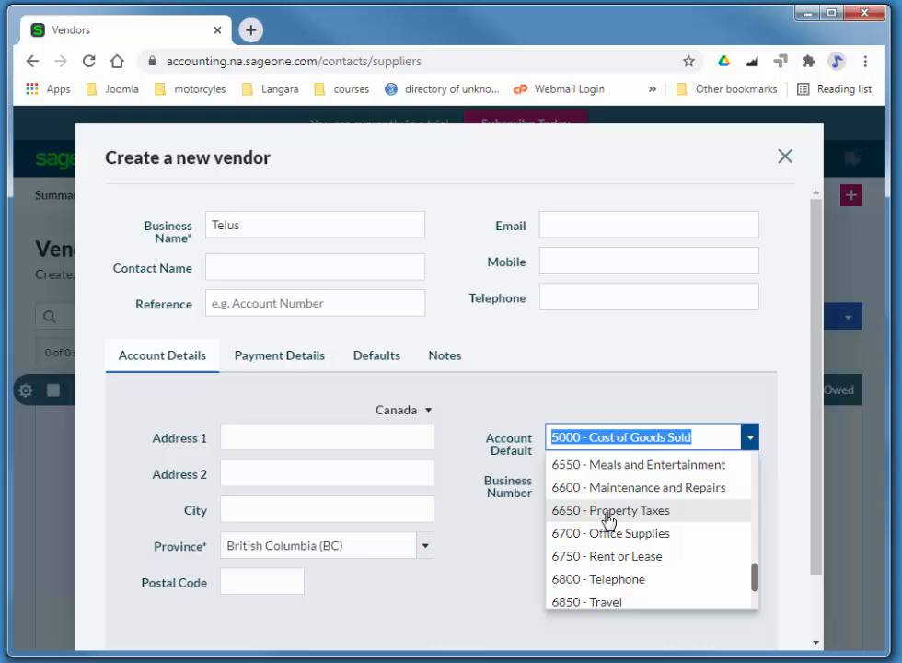
pyautogui.click(620, 579)
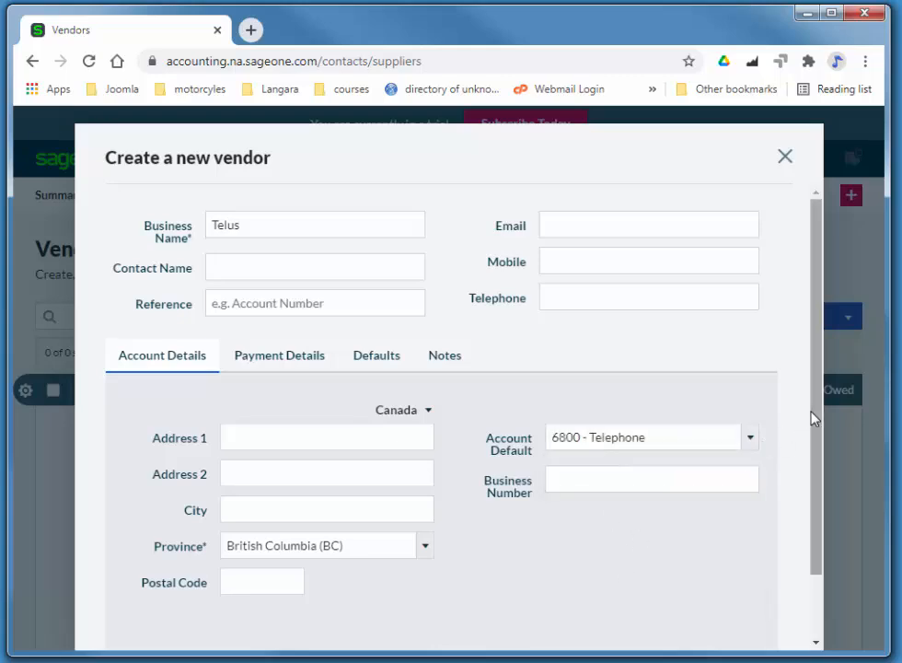
pyautogui.scroll(-1, 810, 564)
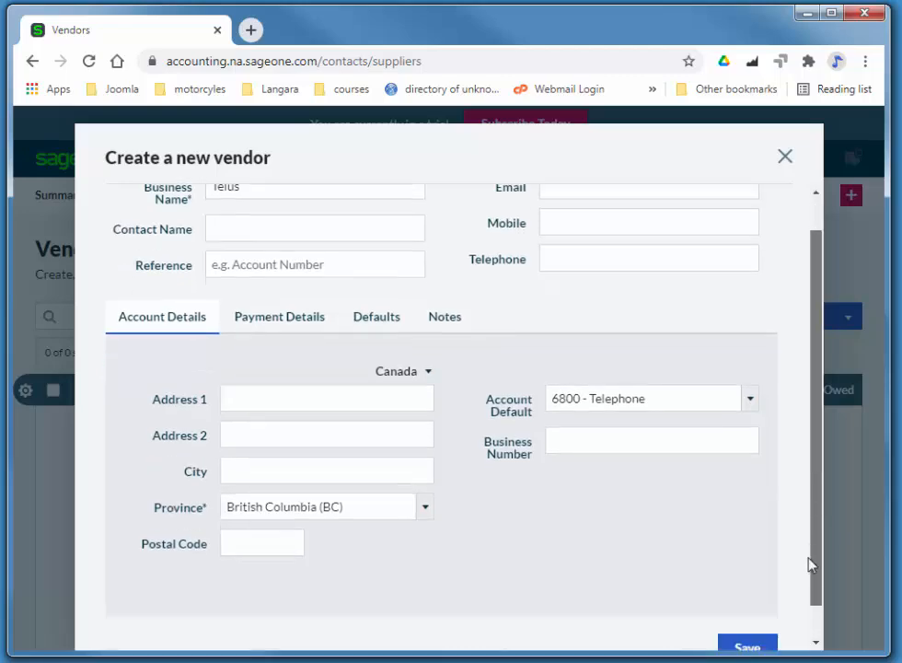
pyautogui.scroll(-1, 810, 564)
pyautogui.click(747, 613)
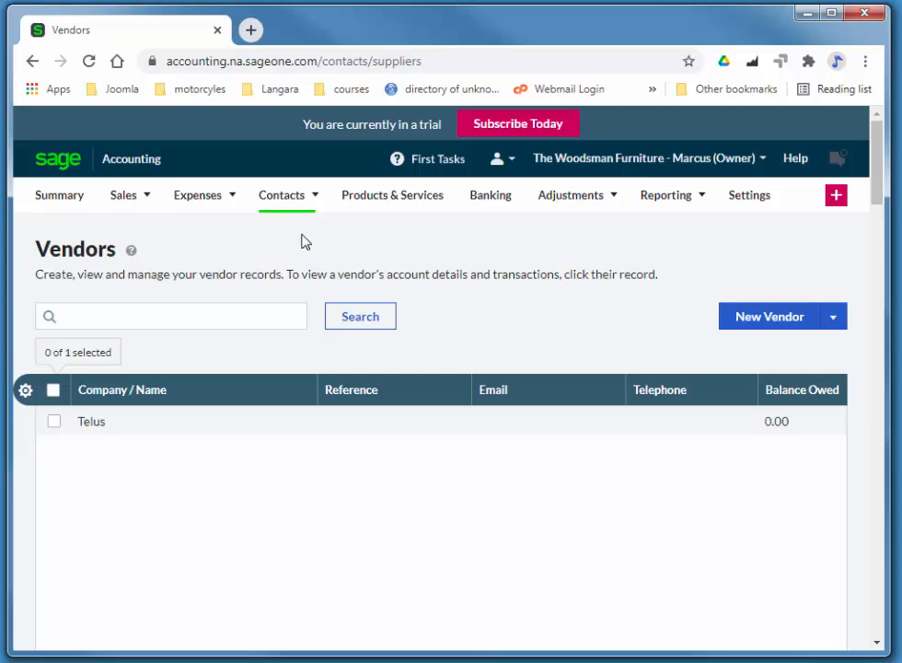
# - Set the Accounts Start Date to 03/01/2021 from Customer Opening Balances and save
pyautogui.click(750, 196)
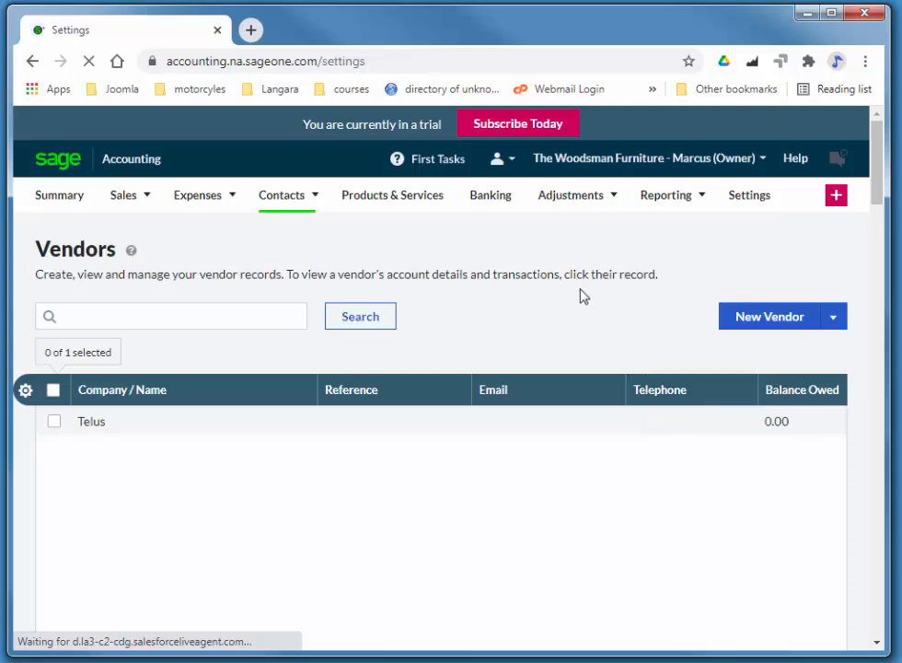
pyautogui.scroll(-15, 525, 304)
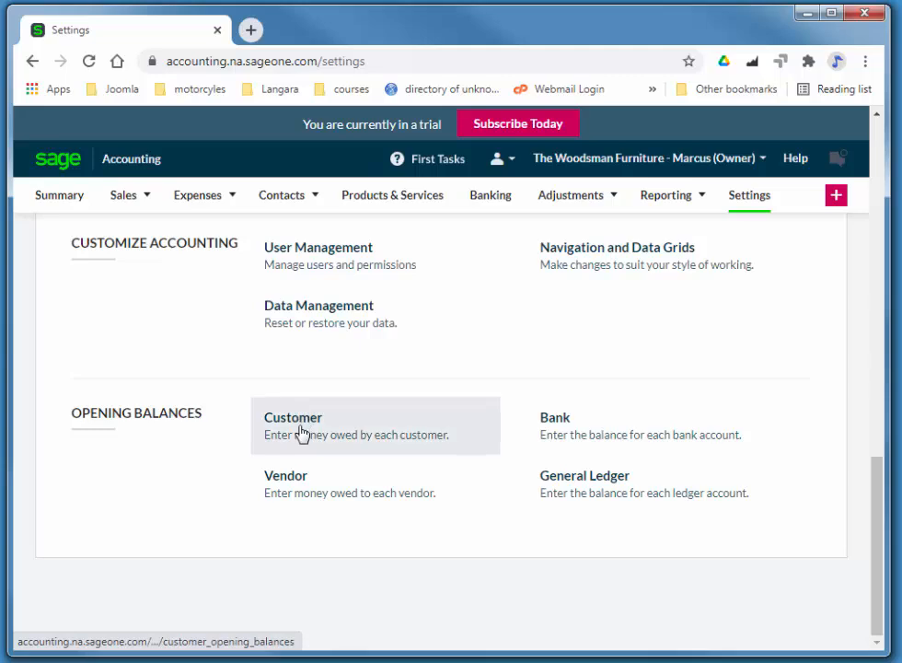
pyautogui.click(298, 429)
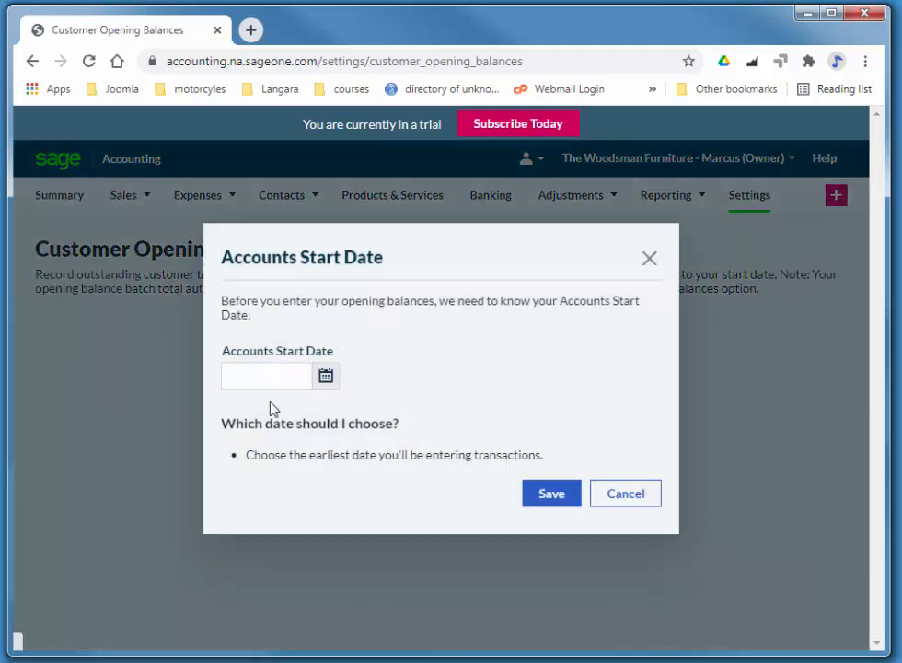
pyautogui.click(270, 376)
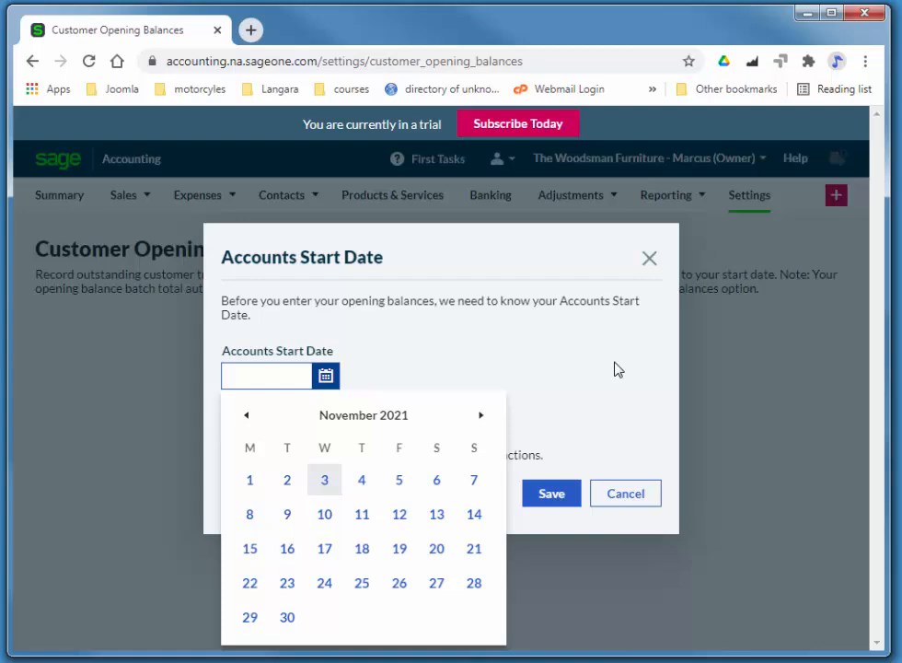
pyautogui.write('1/11')
pyautogui.press('Tab')
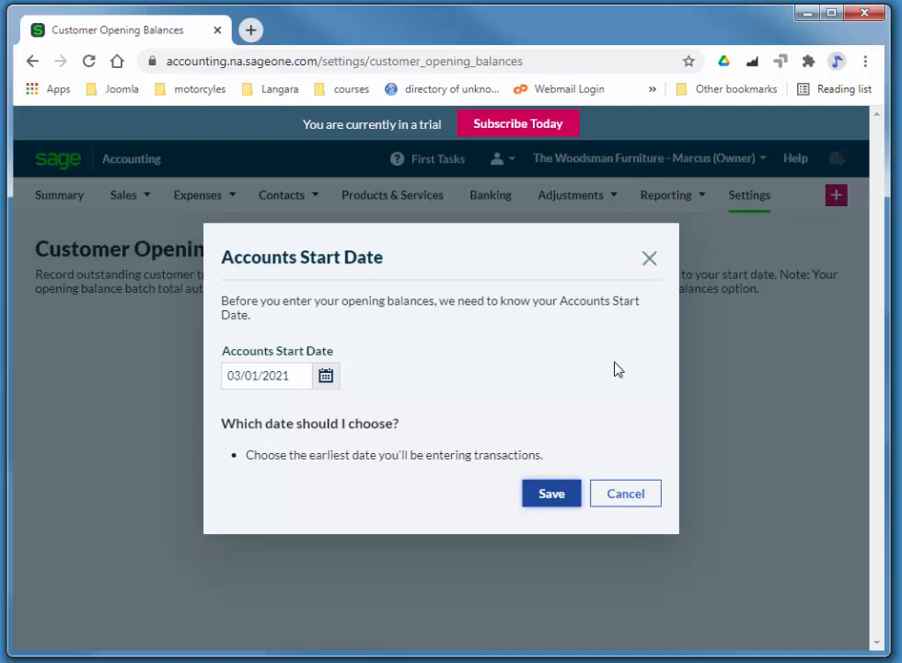
pyautogui.click(550, 497)
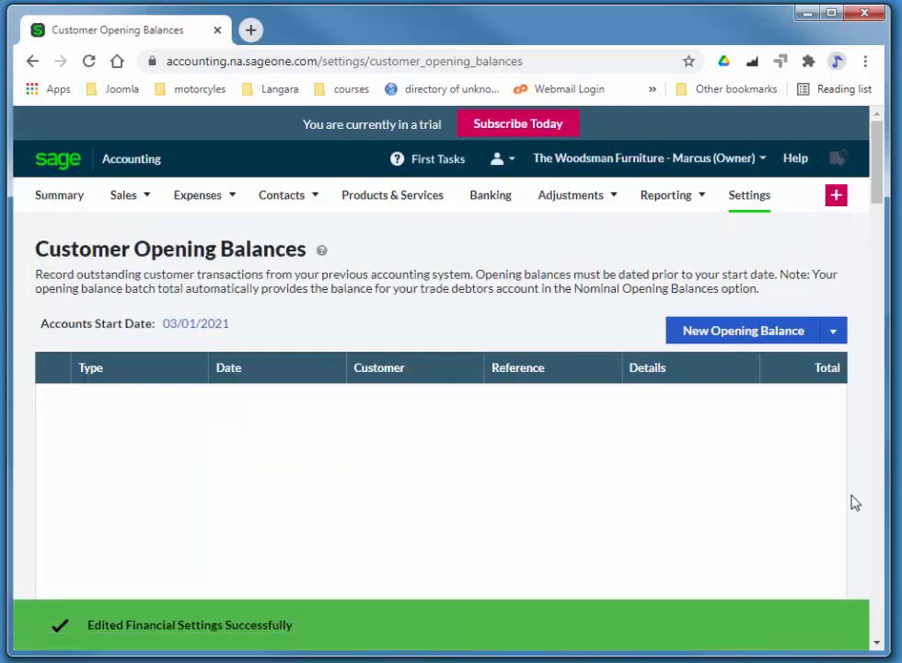
# - Add a customer opening balance dated 01/15/2021, reference 102, total 2,172.60, and save it
pyautogui.click(732, 331)
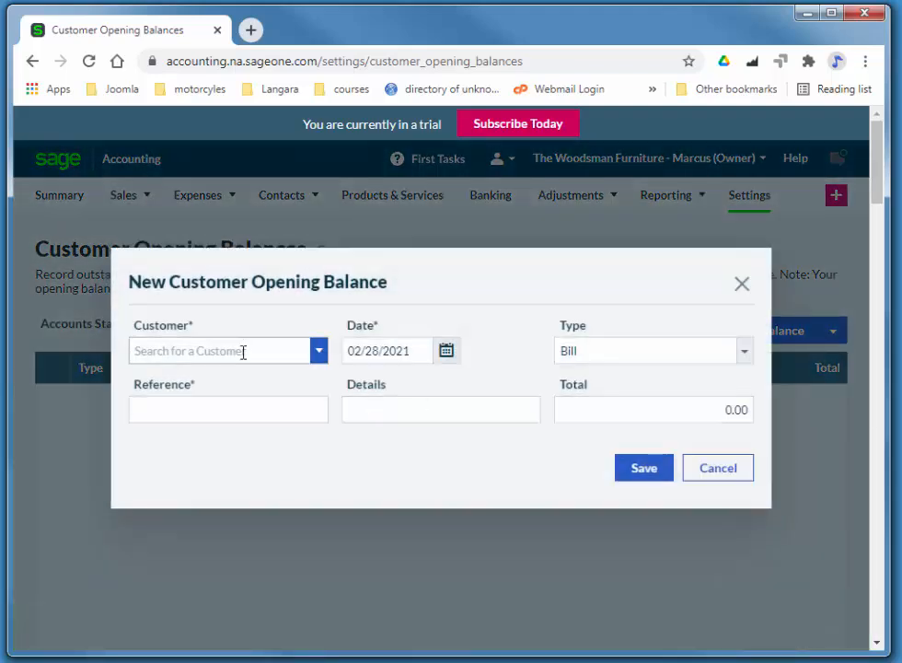
pyautogui.click(271, 353)
pyautogui.click(253, 377)
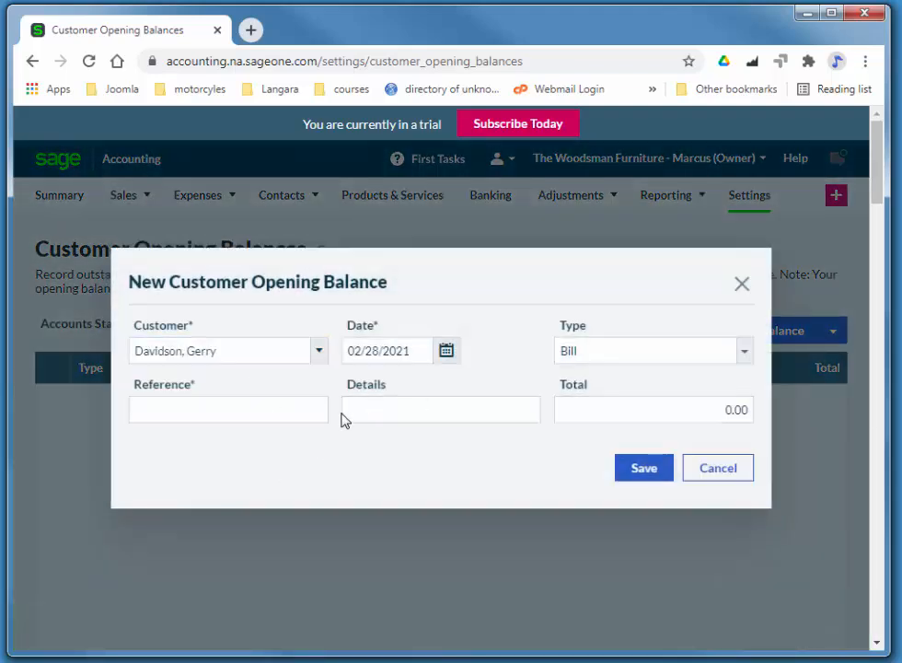
pyautogui.moveTo(426, 351); pyautogui.dragTo(338, 355)
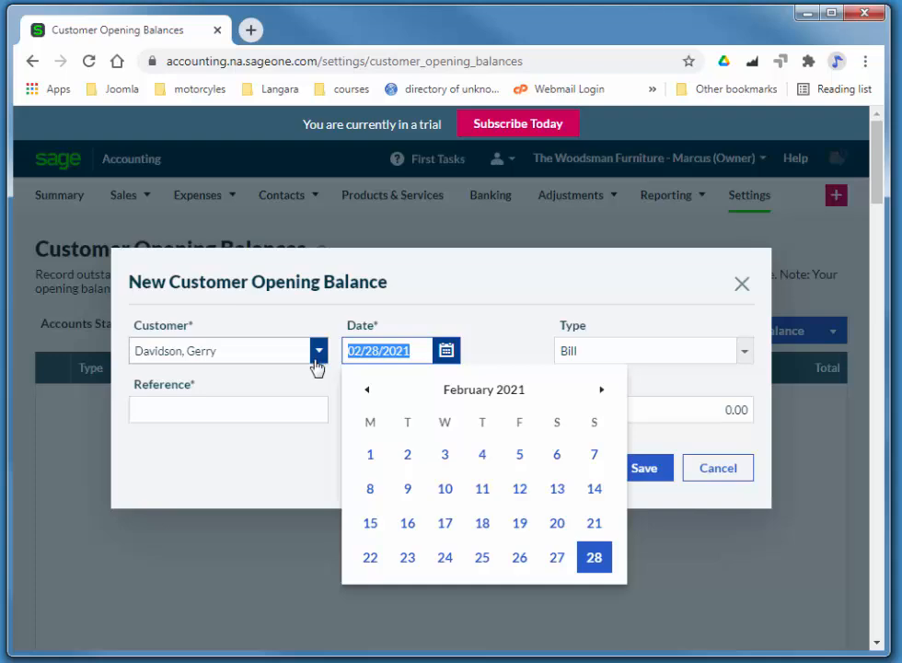
pyautogui.write('1/15')
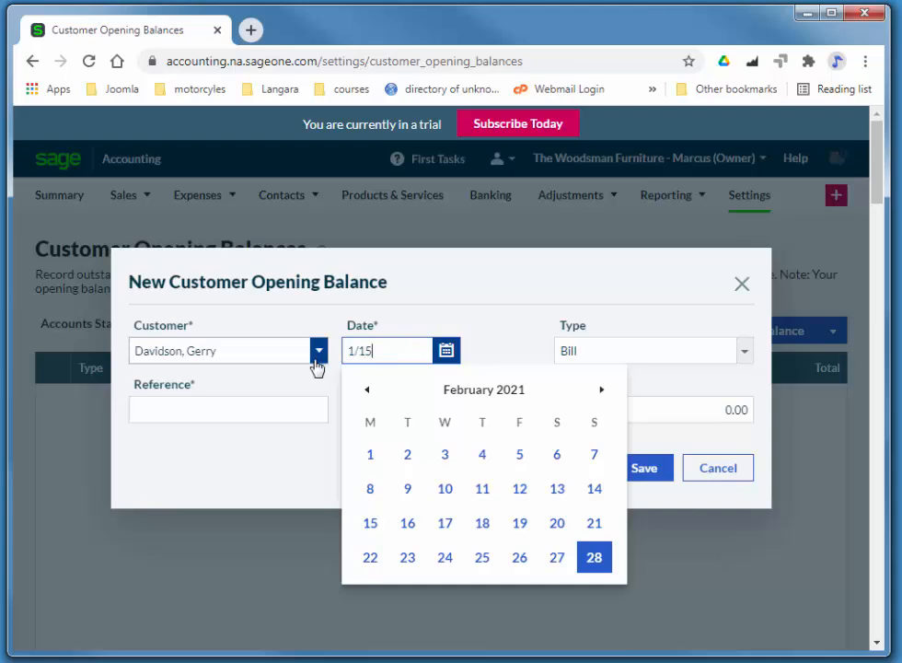
pyautogui.write('/1')
pyautogui.press('Tab')
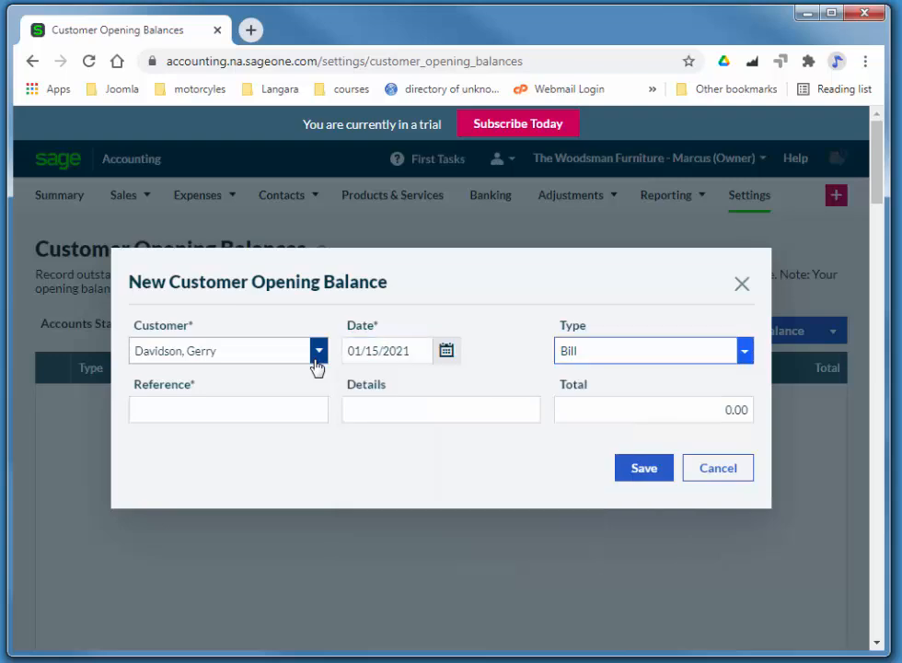
pyautogui.click(251, 414)
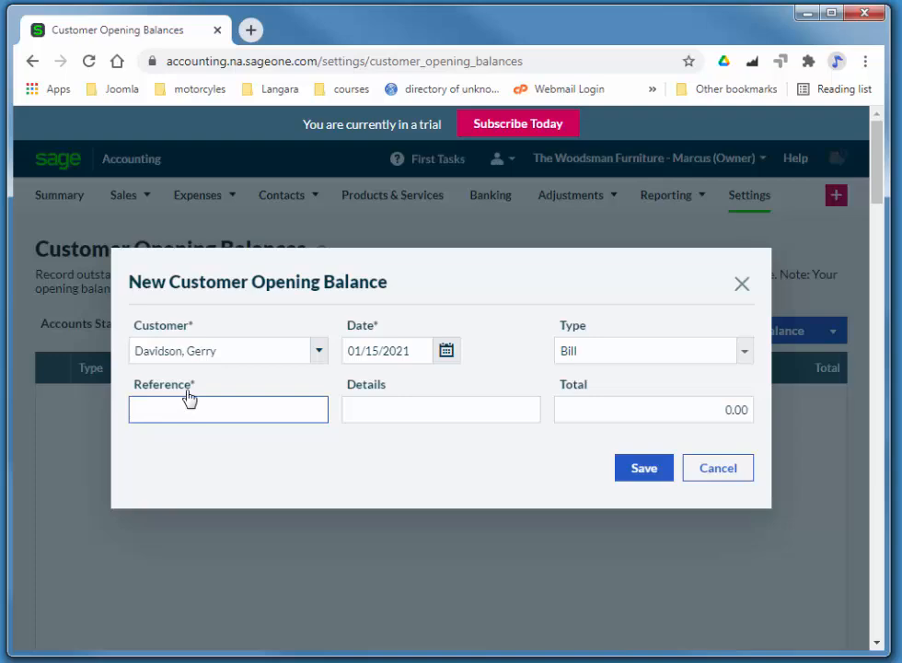
pyautogui.write('102')
pyautogui.press('Tab')
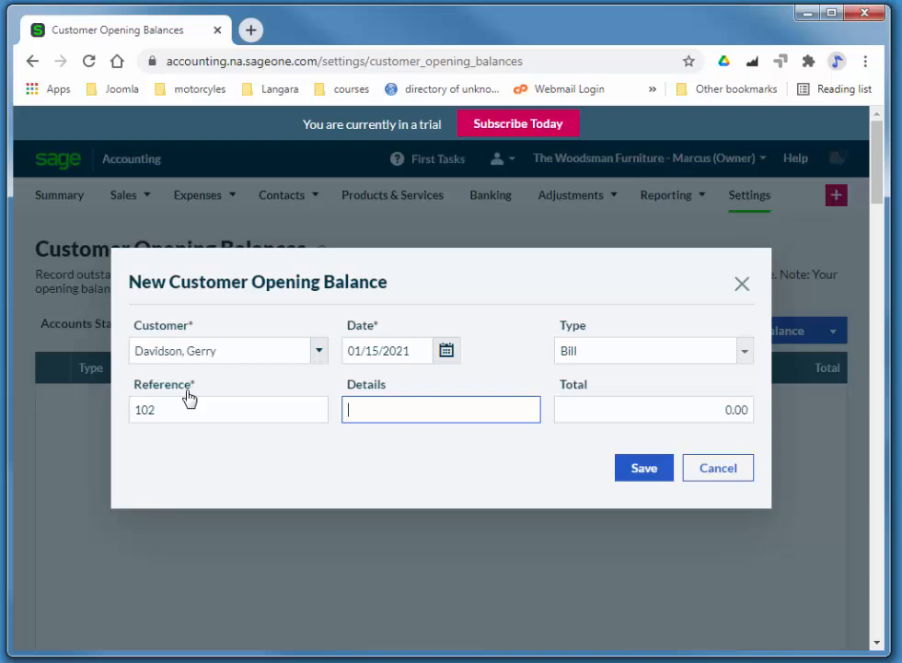
pyautogui.press('Tab')
pyautogui.write('2,1')
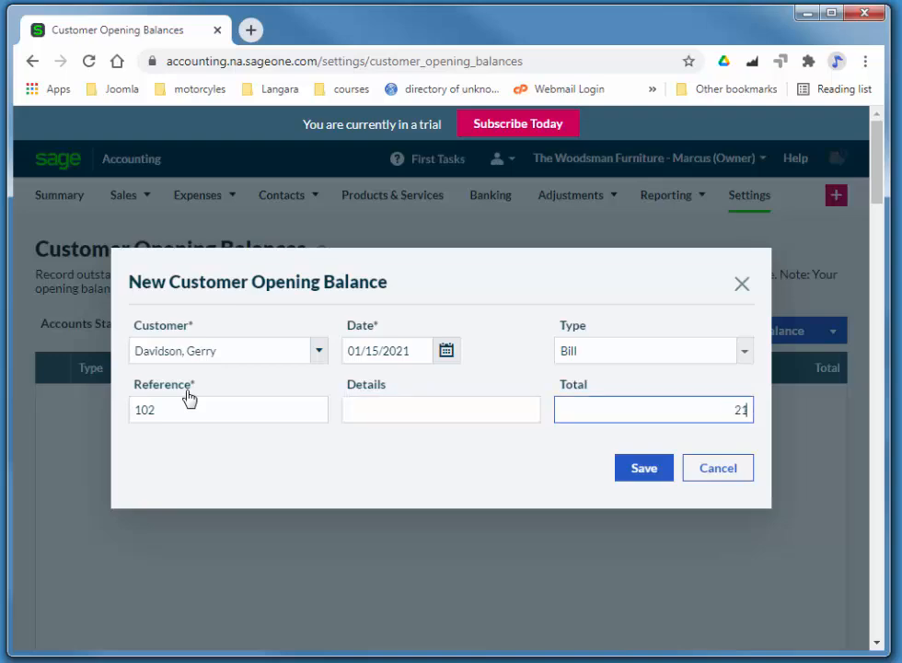
pyautogui.write('72.6')
pyautogui.press('Tab')
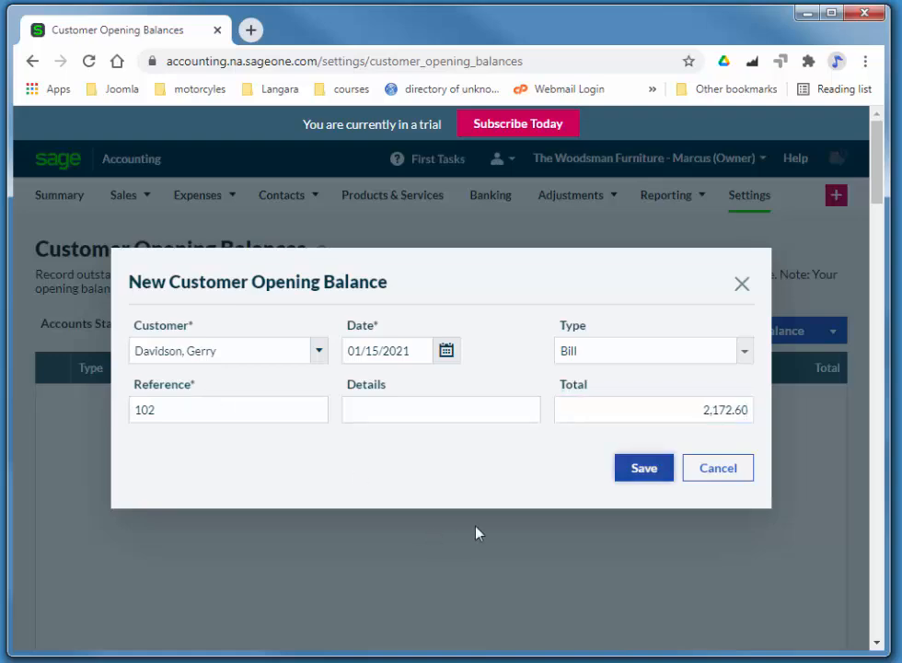
pyautogui.click(646, 469)
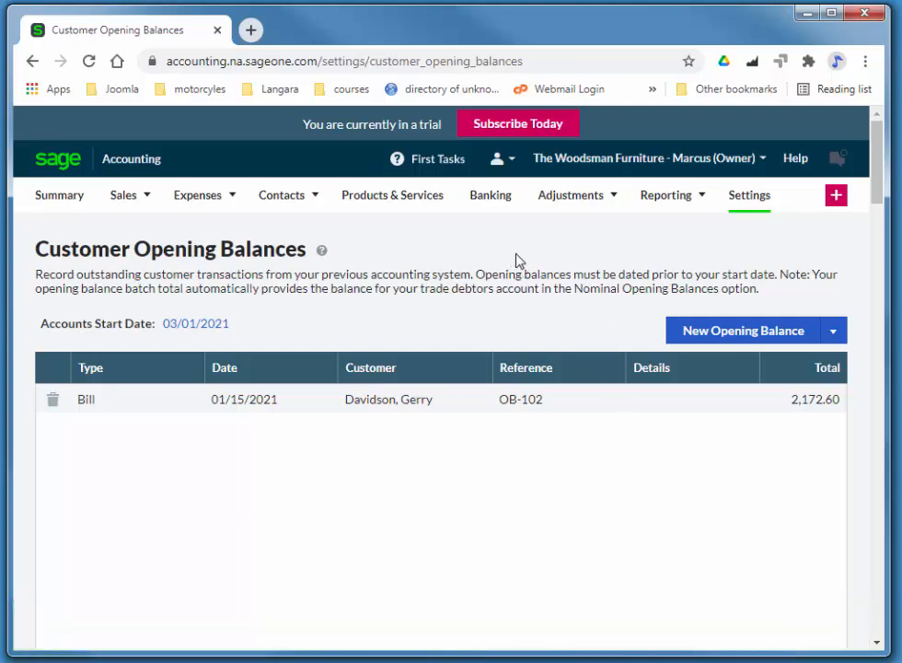
# - Start a new vendor opening balance for Telus dated 02/22/2021
pyautogui.click(757, 206)
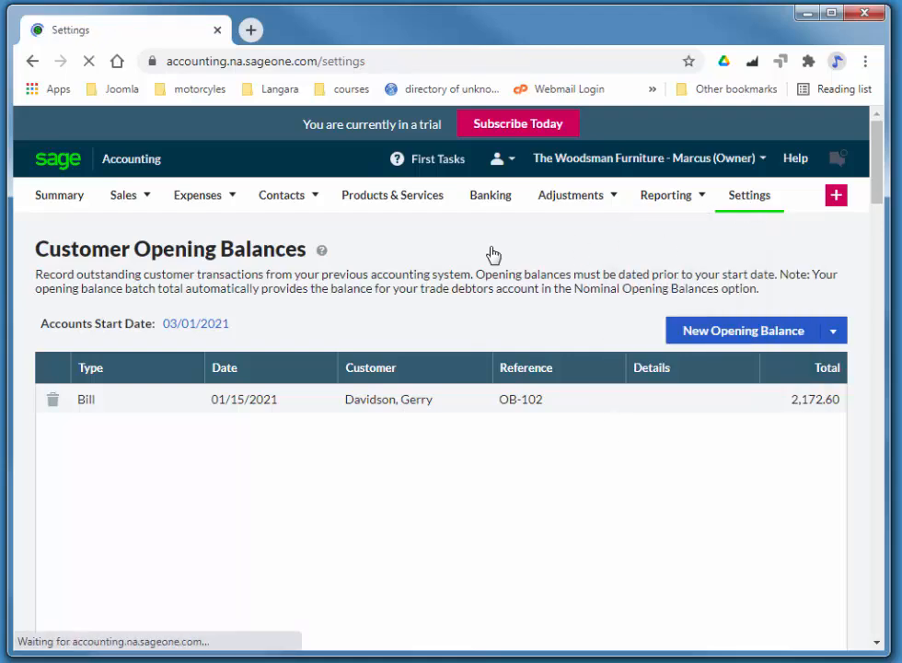
pyautogui.scroll(-10, 493, 313)
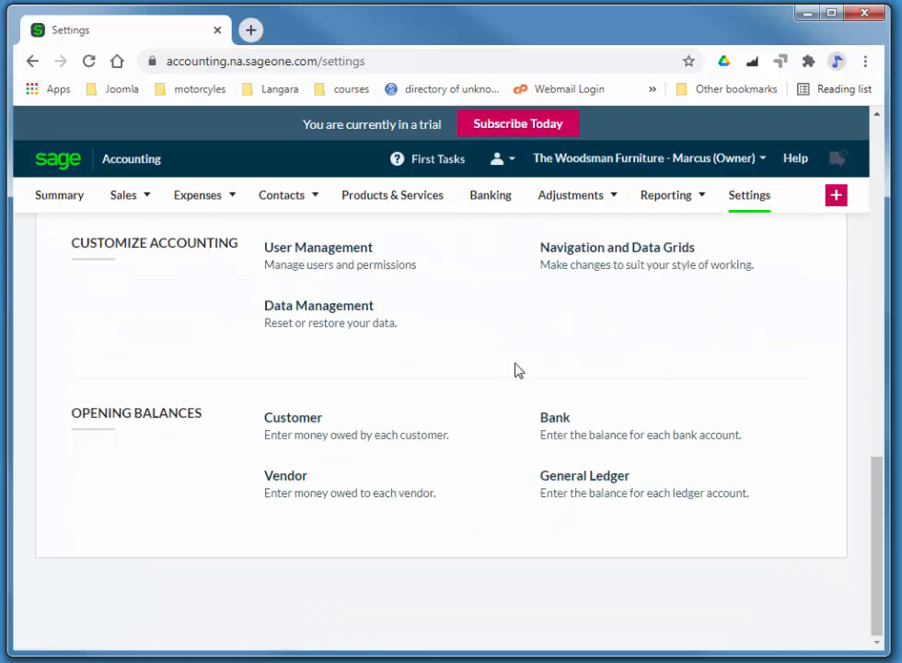
pyautogui.click(296, 475)
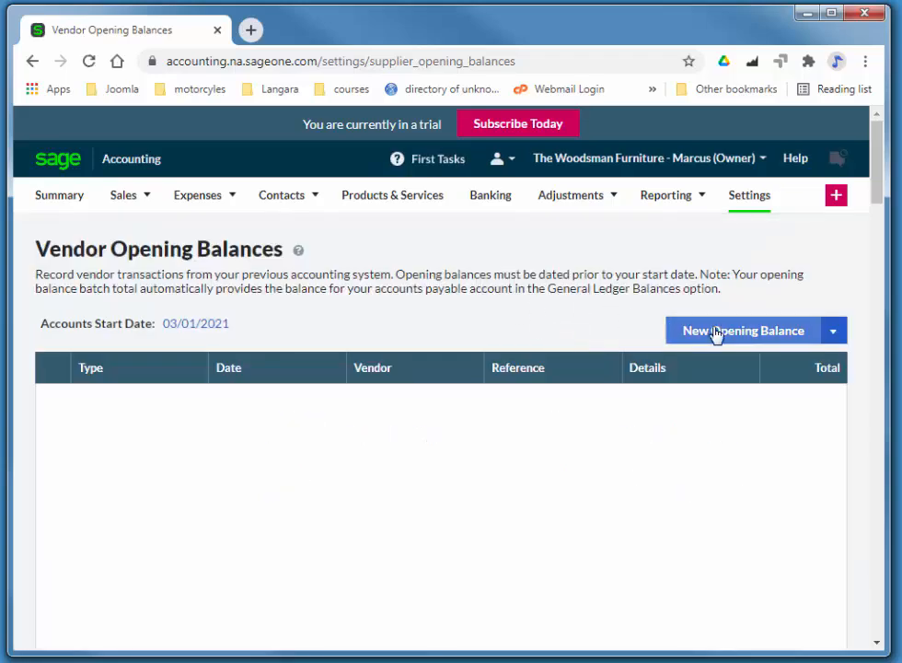
pyautogui.click(716, 334)
pyautogui.click(237, 349)
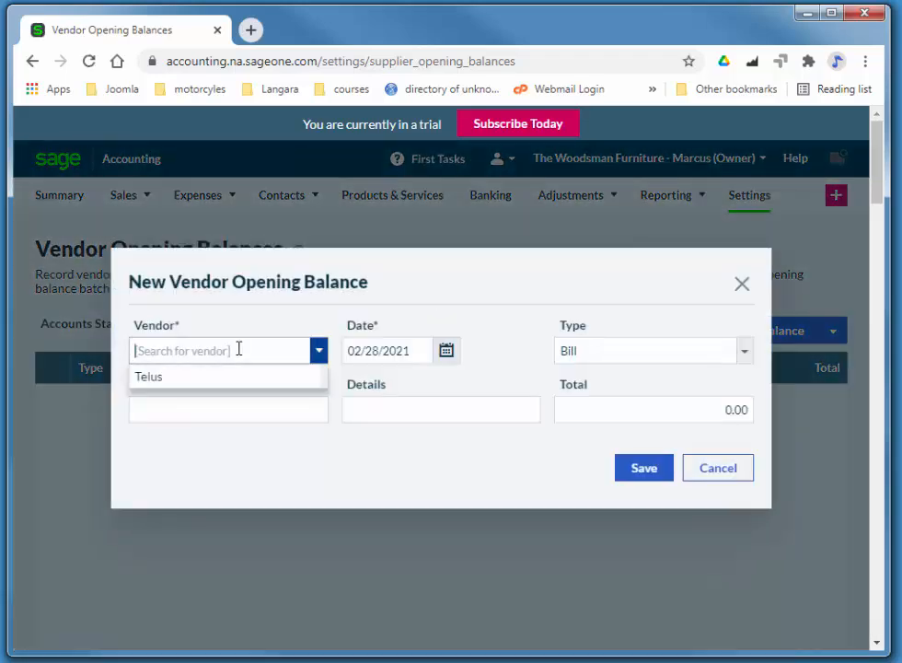
pyautogui.click(204, 376)
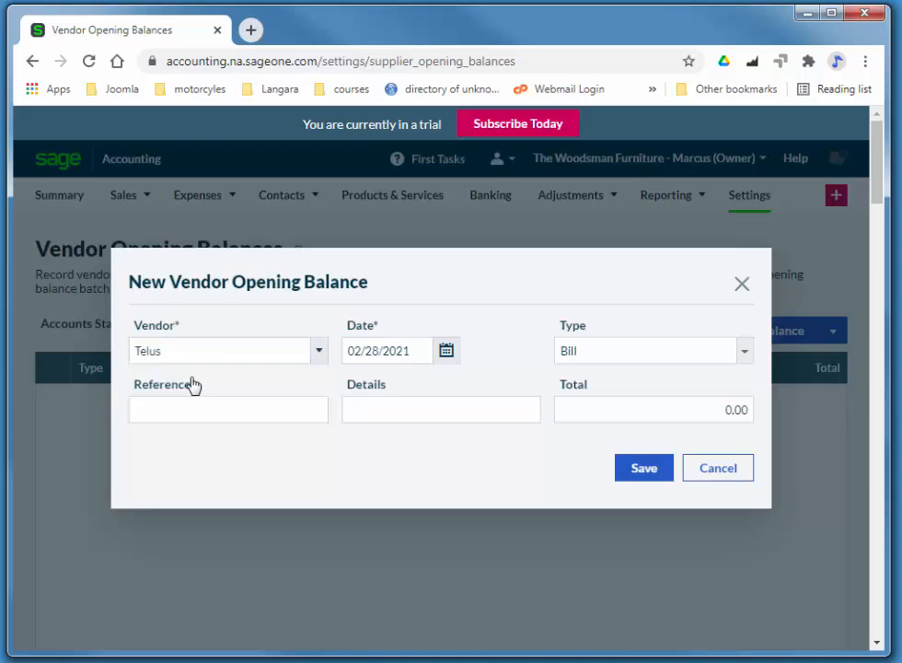
pyautogui.click(416, 350)
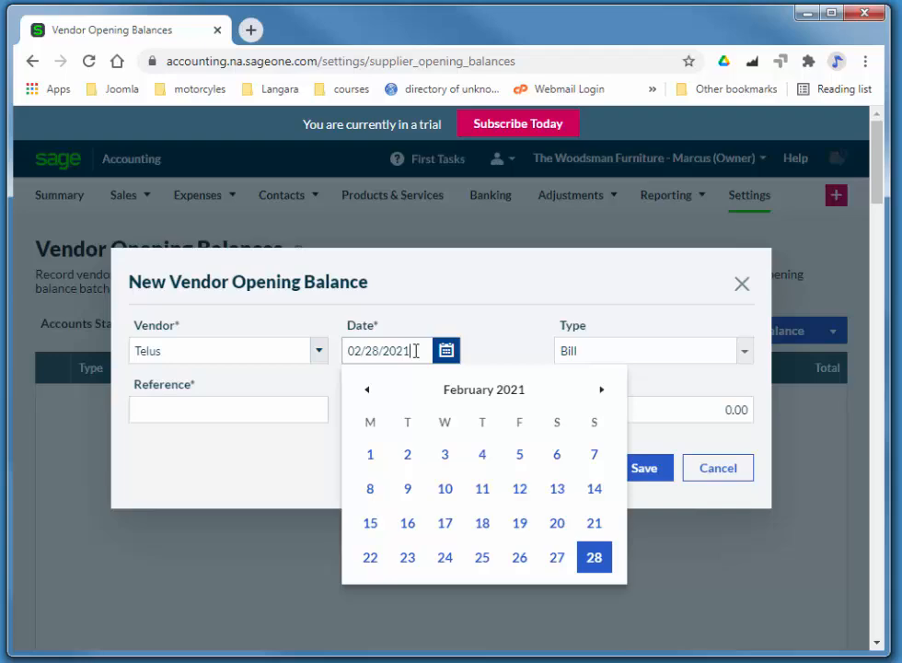
pyautogui.moveTo(416, 349); pyautogui.dragTo(342, 353)
pyautogui.write('2/')
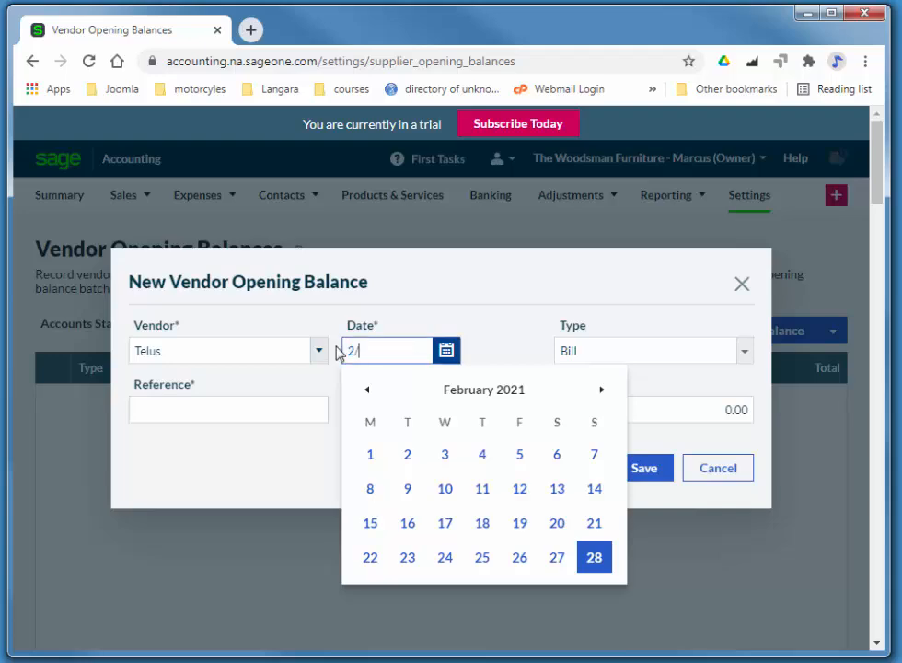
pyautogui.write('22')
pyautogui.press('Tab')
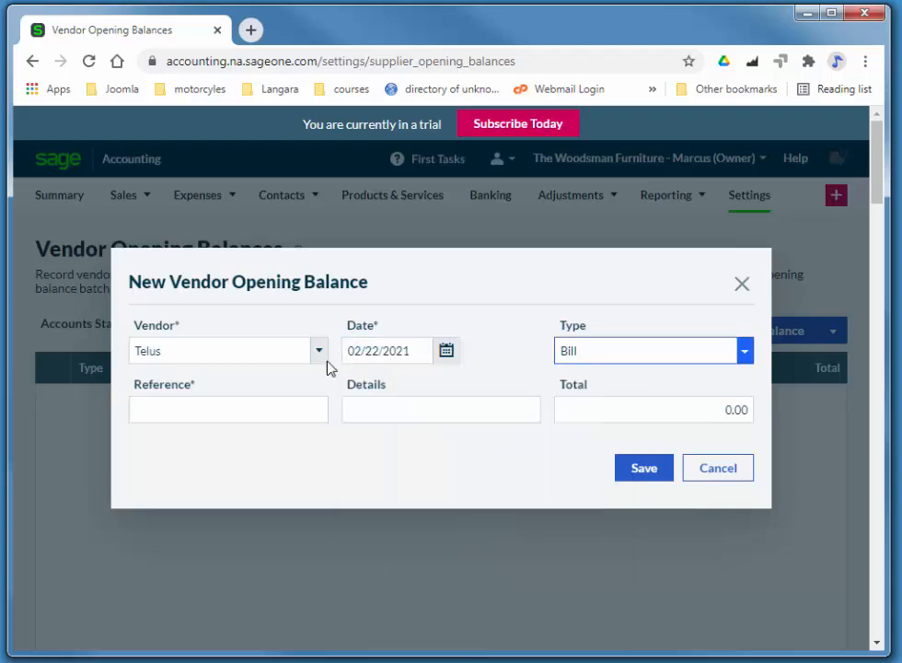
# - Give the Telus balance reference Jan 2021 and total 157.00, then save it
pyautogui.click(232, 415)
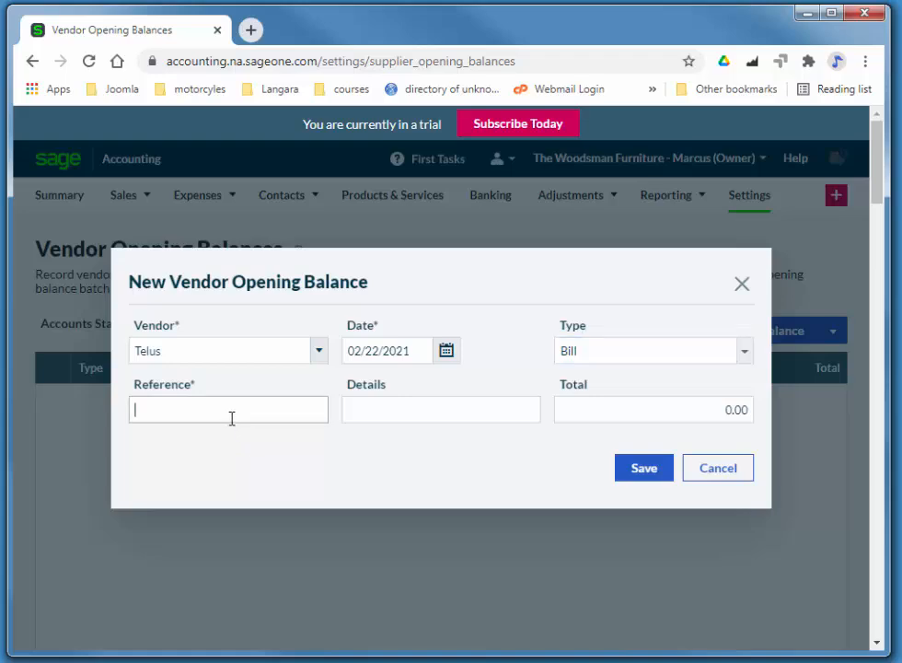
pyautogui.write('Jan 2021')
pyautogui.press('Tab')
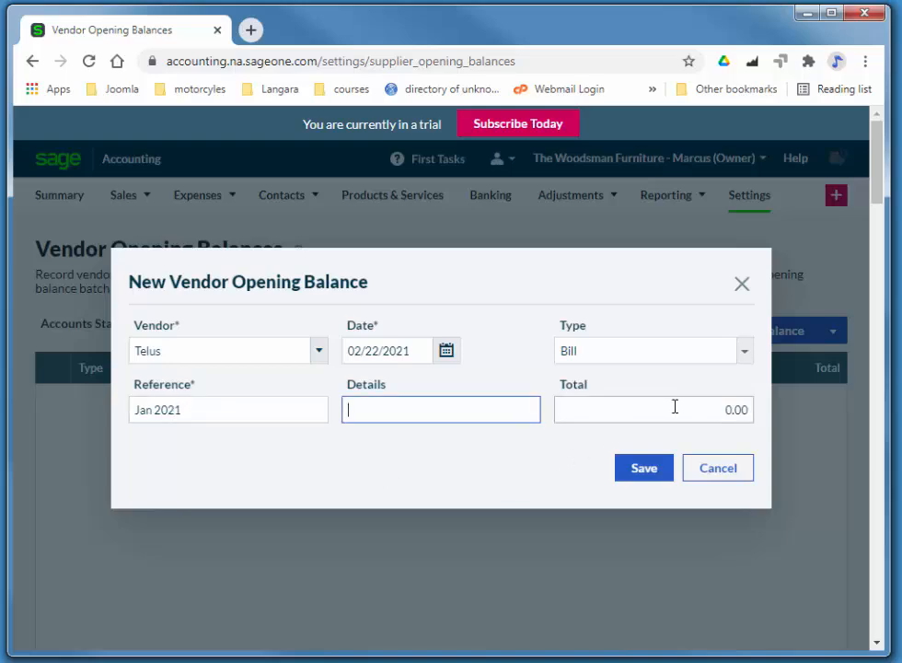
pyautogui.press('Tab')
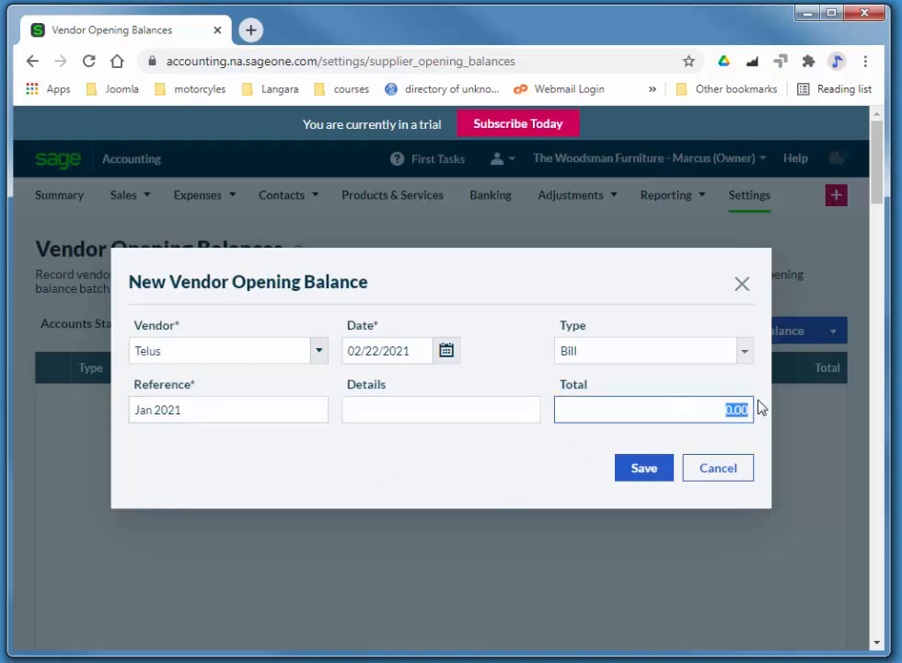
pyautogui.write('157')
pyautogui.press('Tab')
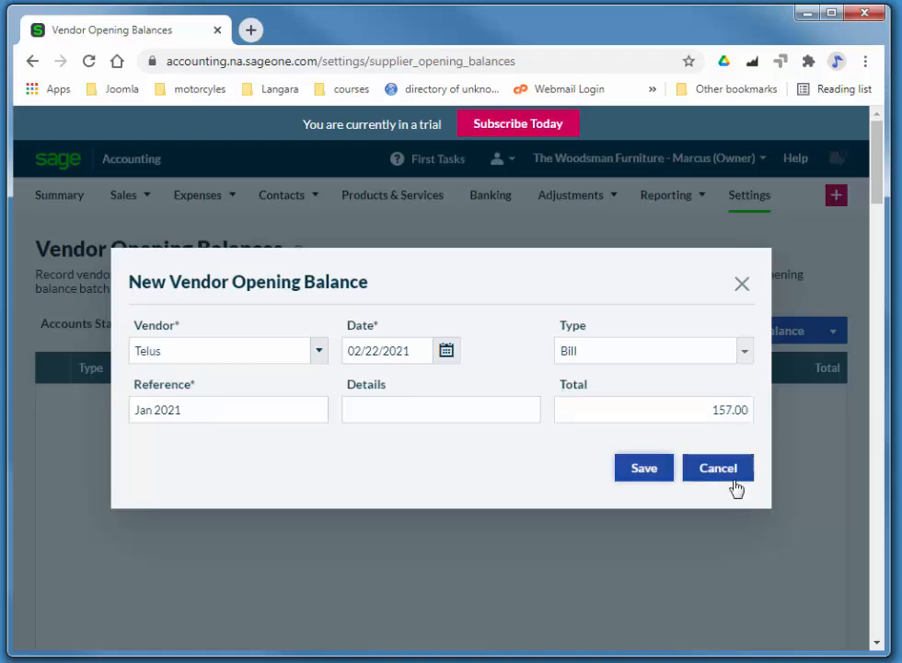
pyautogui.click(637, 469)
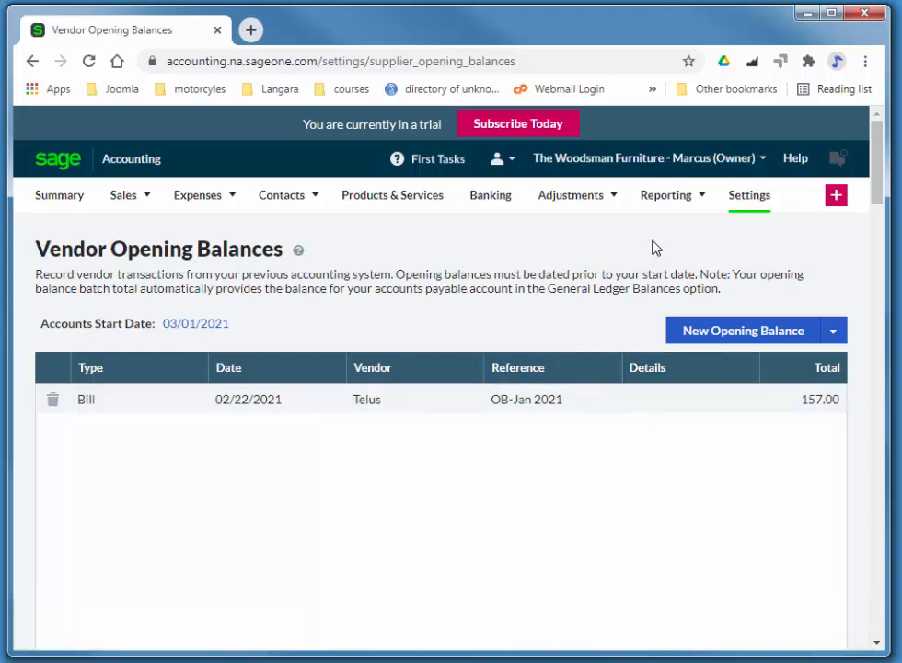
pyautogui.moveTo(675, 205)
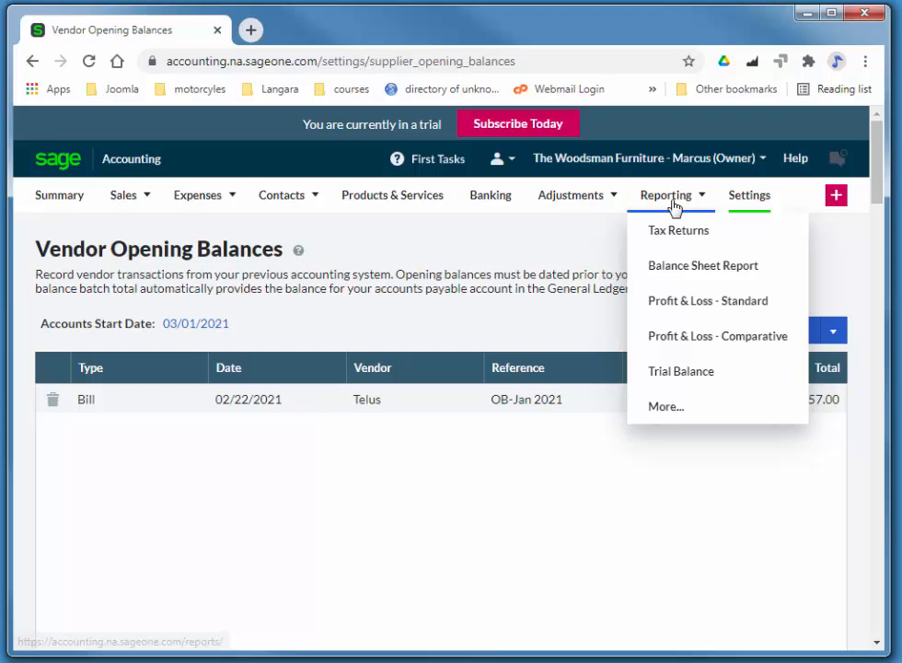
# - Review the Trial Balance report to confirm debits and credits both total $2,172.60
pyautogui.click(680, 375)
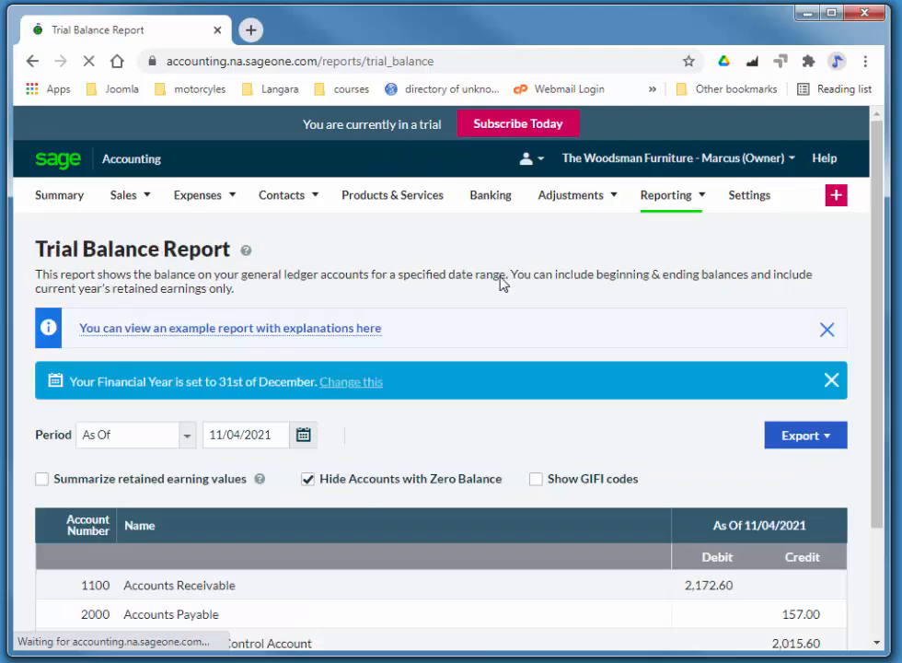
pyautogui.scroll(-2, 468, 466)
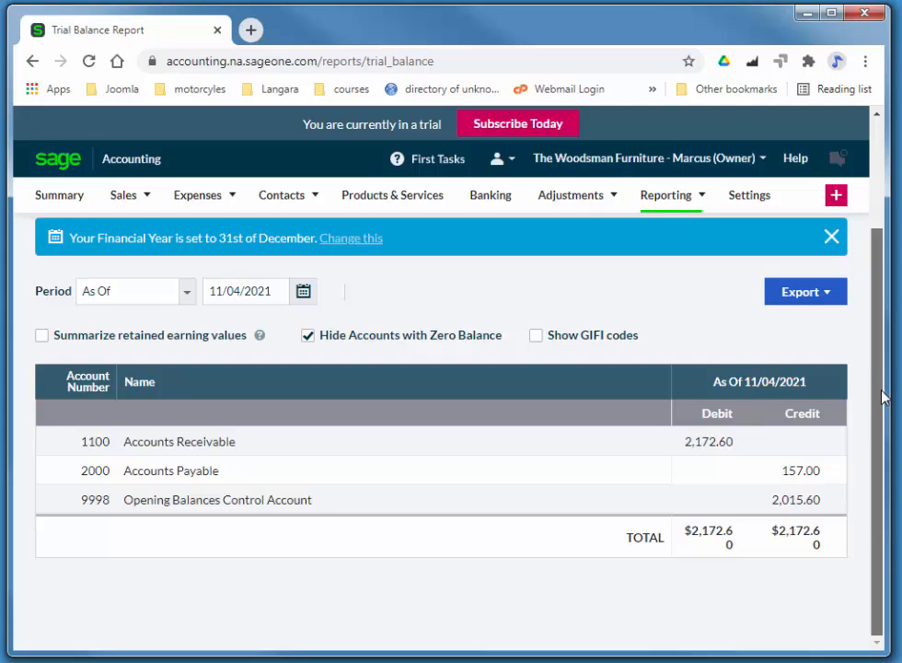
pyautogui.scroll(2, 882, 395)
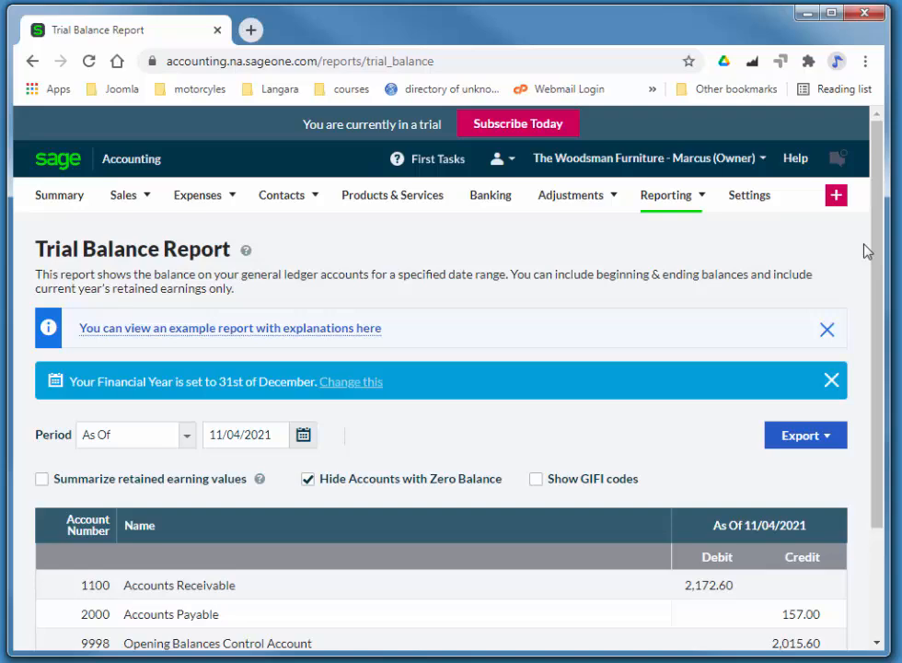
# - In Record and Transactions Settings, stop using the Trade and Wholesale prices
pyautogui.click(755, 202)
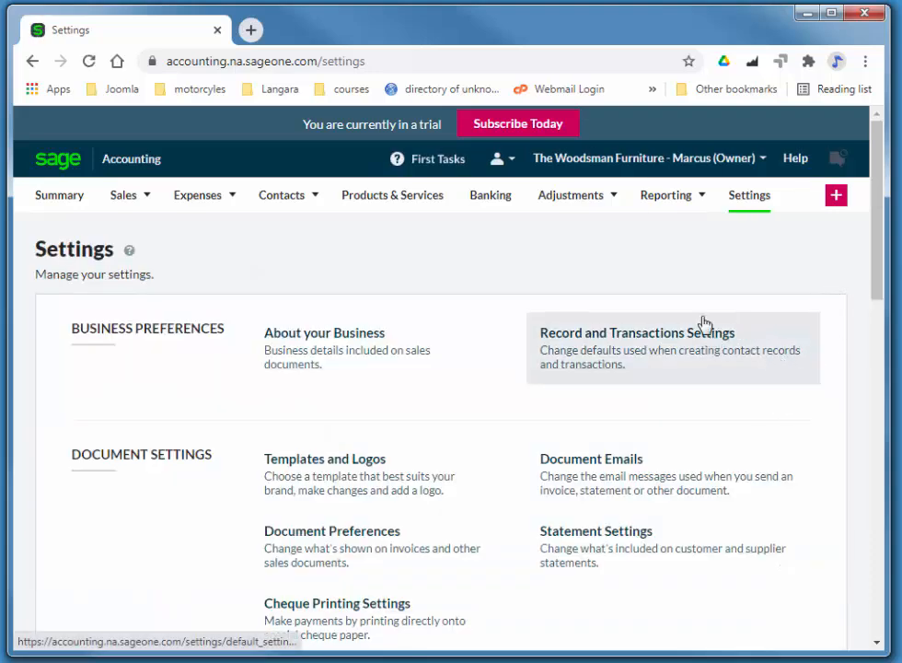
pyautogui.click(656, 341)
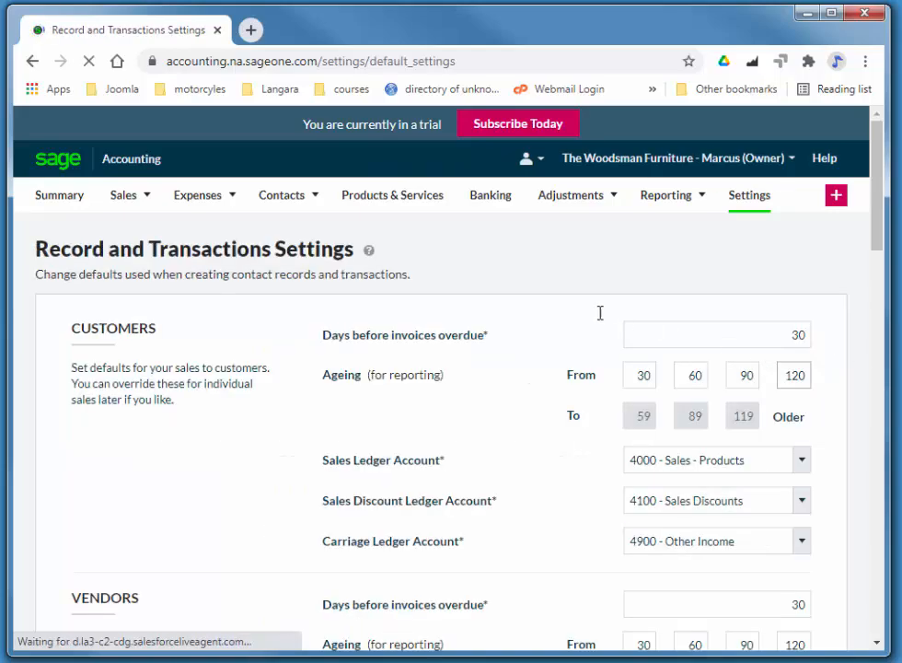
pyautogui.scroll(-7, 594, 329)
pyautogui.scroll(-4, 589, 357)
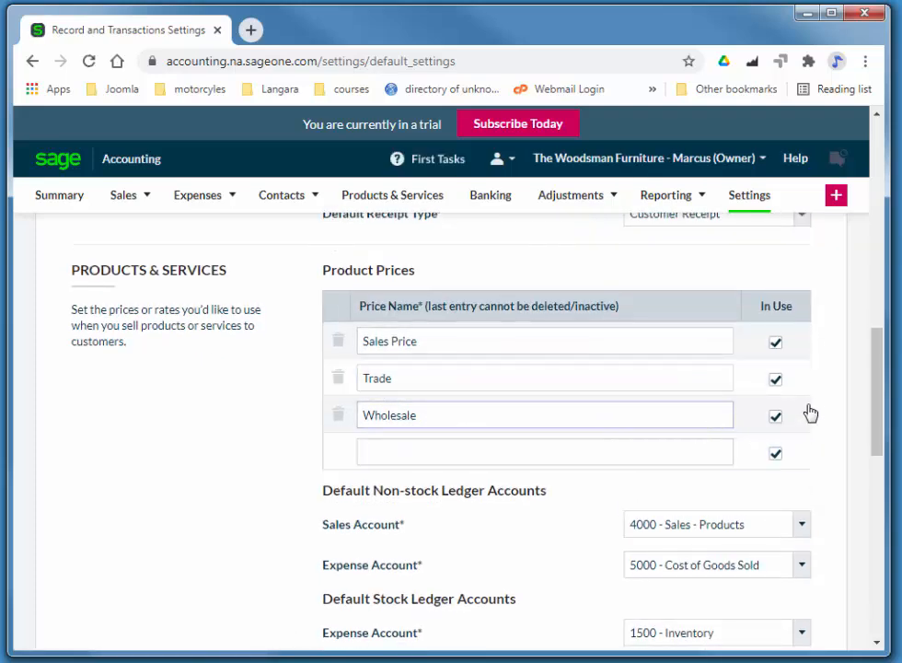
pyautogui.click(776, 417)
pyautogui.click(776, 380)
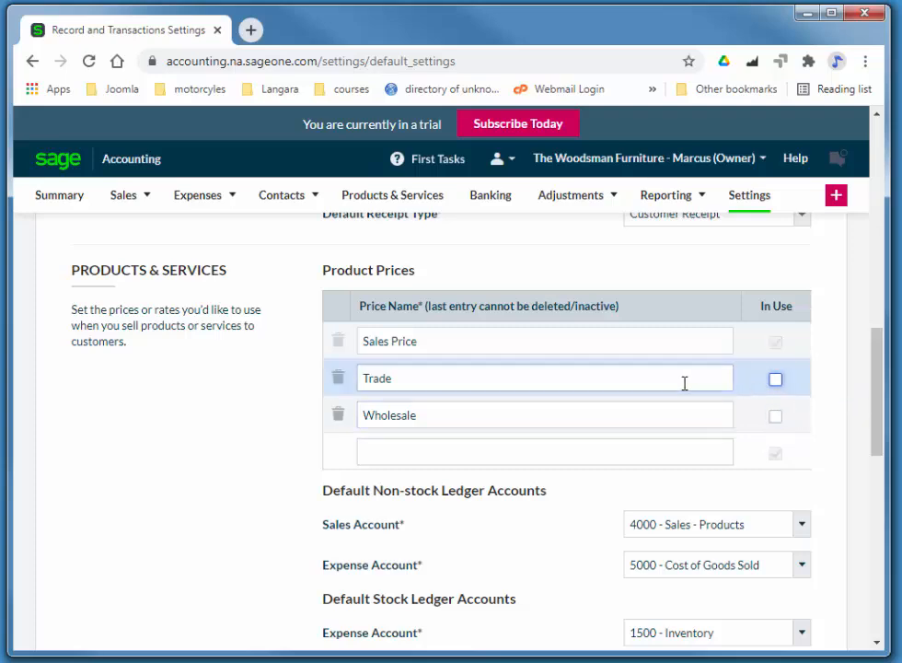
# - Rename the first product price from Sales Price to Price
pyautogui.doubleClick(378, 340)
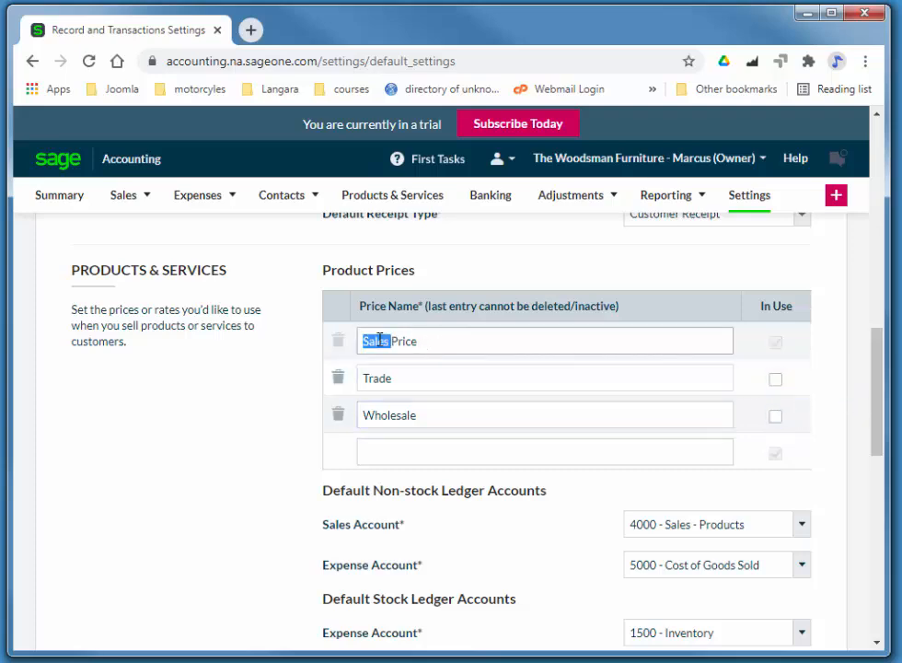
pyautogui.press('BackSpace')
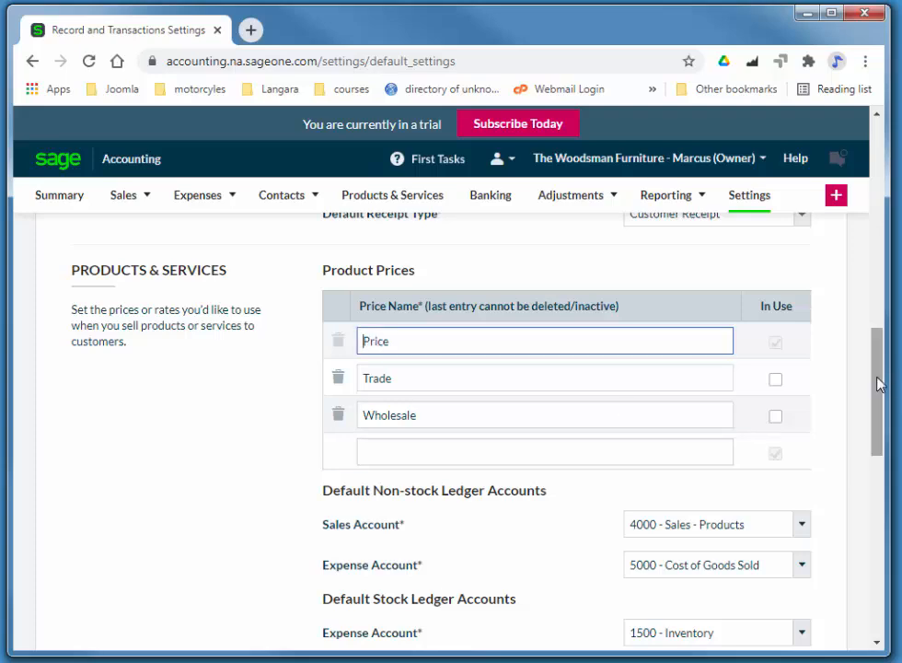
pyautogui.moveTo(880, 382); pyautogui.dragTo(879, 391)
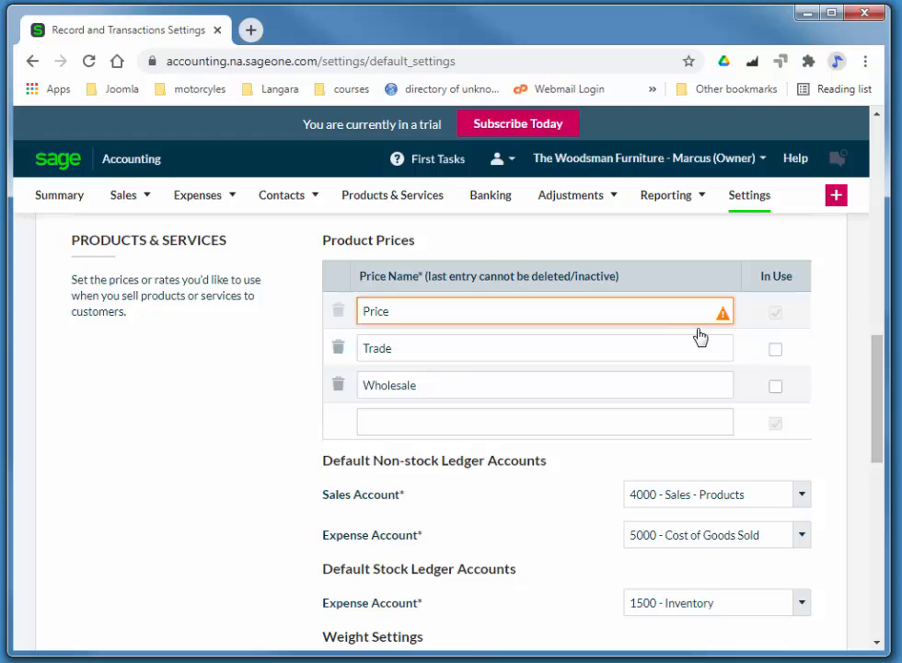
pyautogui.moveTo(721, 322)
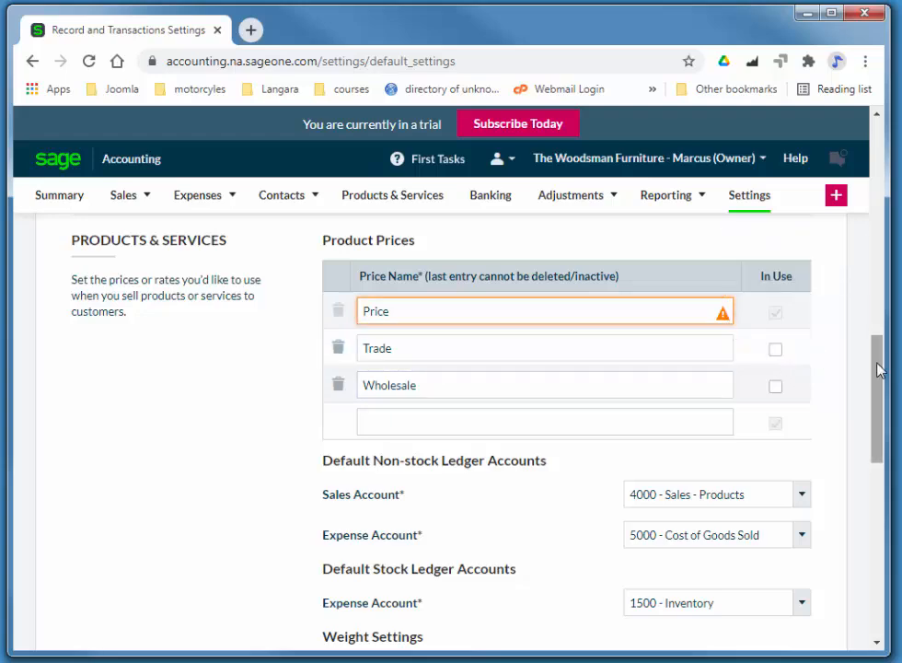
pyautogui.moveTo(879, 369); pyautogui.dragTo(879, 517)
# - Save the price settings, then start a new stock item with code A-021 and description Sofa
pyautogui.click(705, 514)
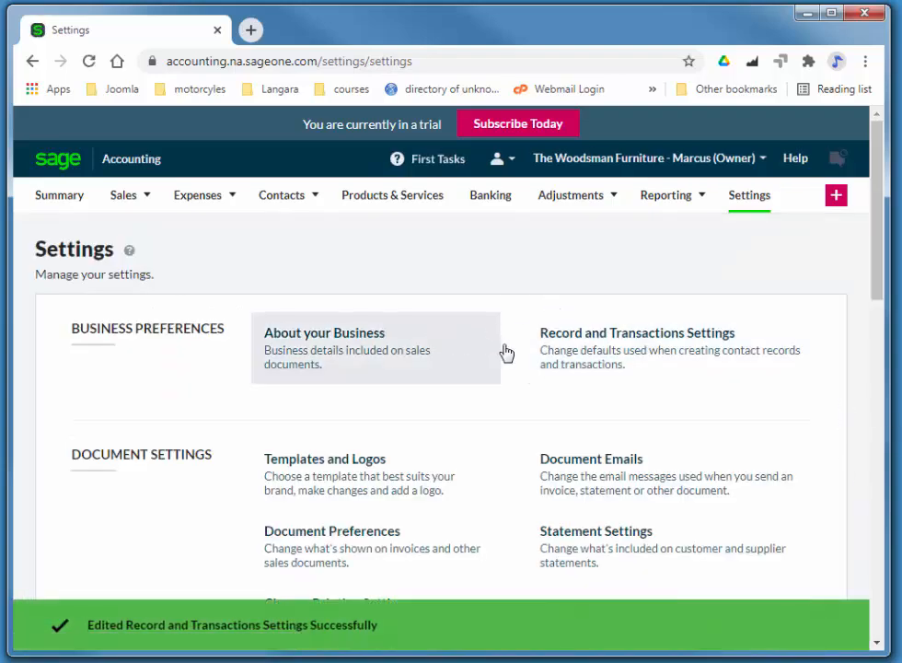
pyautogui.click(375, 198)
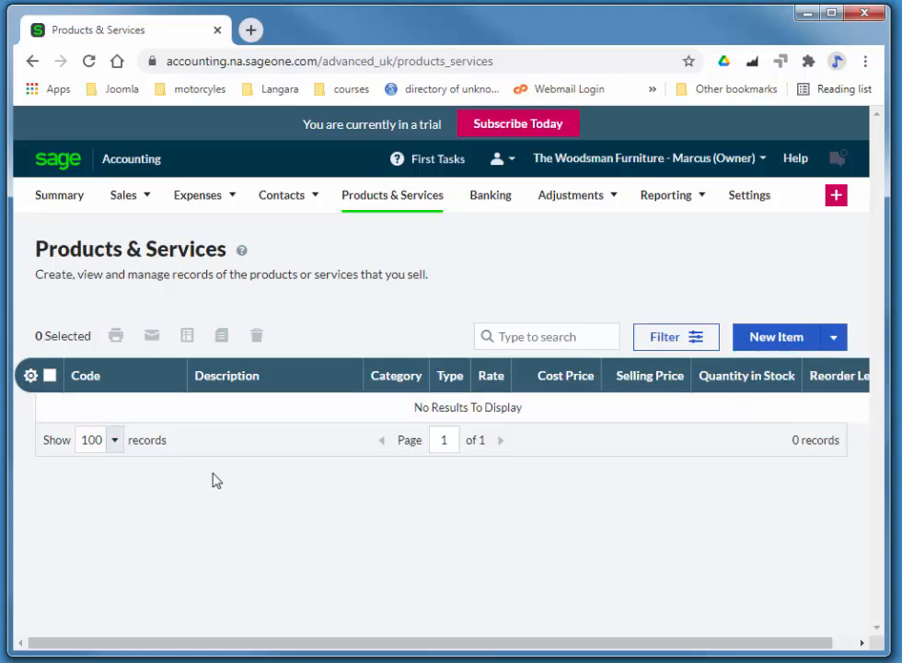
pyautogui.click(772, 351)
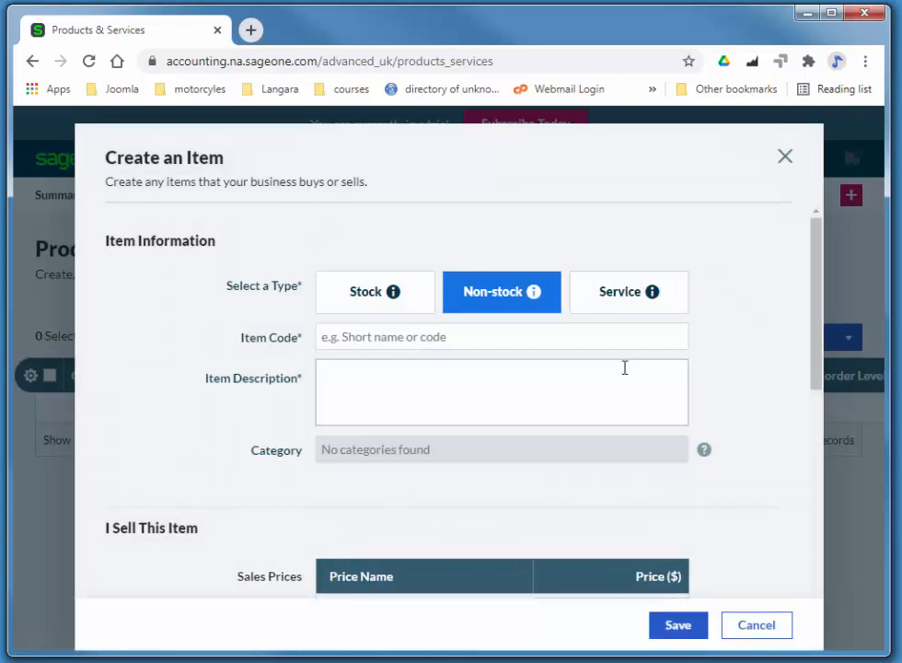
pyautogui.click(346, 288)
pyautogui.click(392, 341)
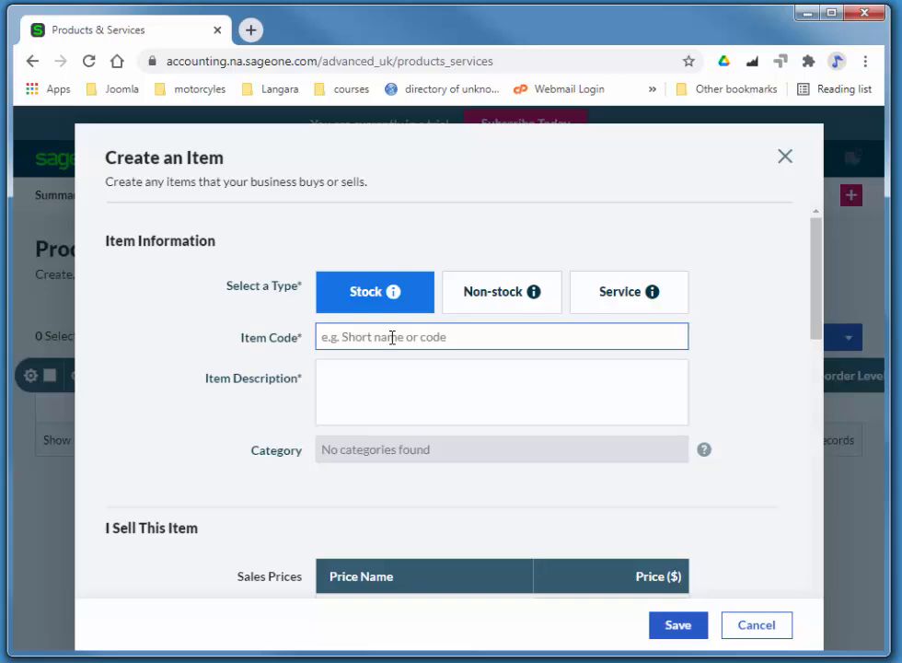
pyautogui.write('A-021')
pyautogui.press('Tab')
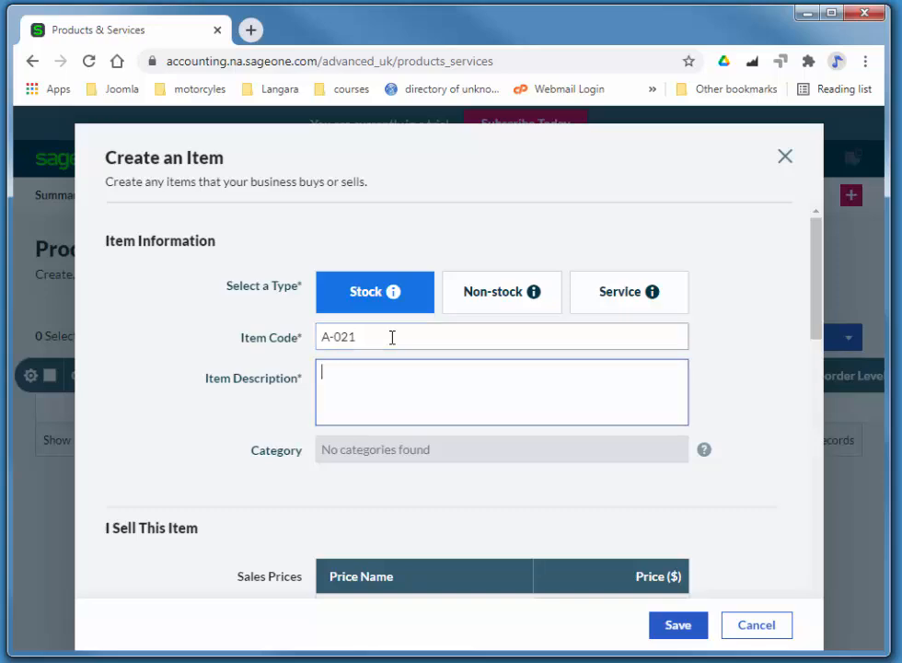
pyautogui.write('Sofa')
# - Enter a selling price of 795 and a cost price of 350 for the Sofa
pyautogui.moveTo(812, 302); pyautogui.dragTo(812, 357)
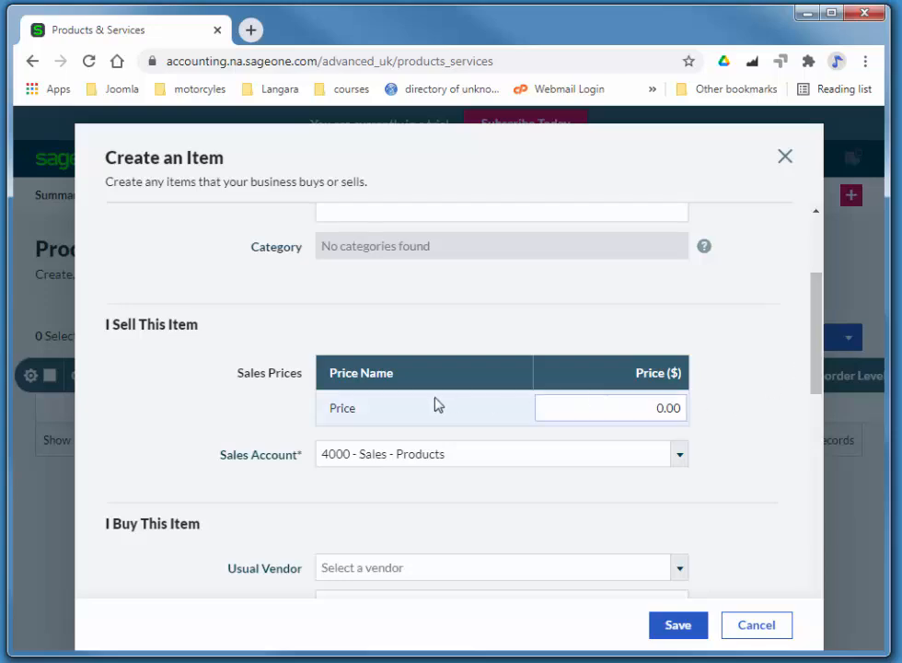
pyautogui.moveTo(622, 407); pyautogui.dragTo(688, 405)
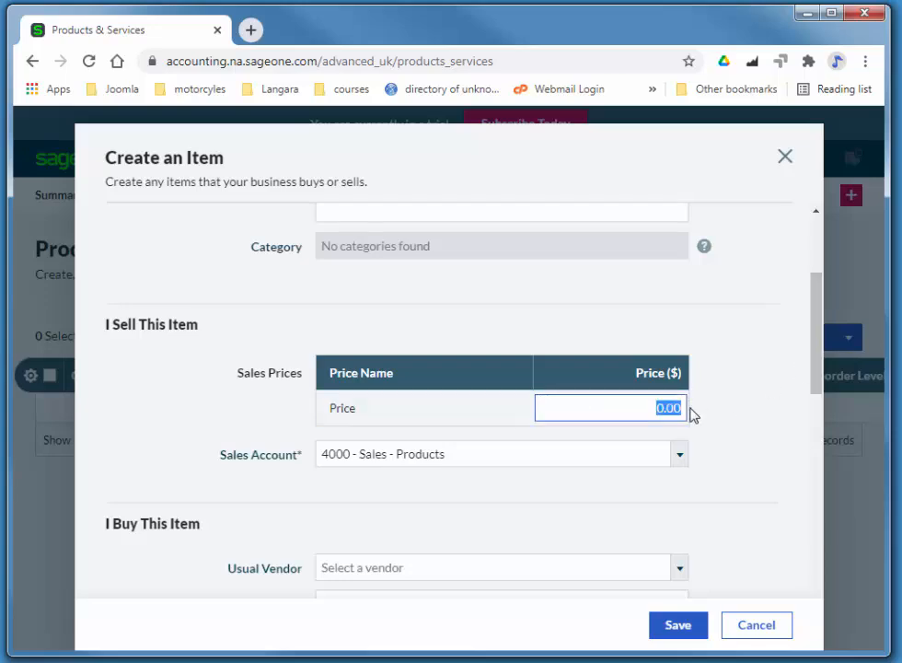
pyautogui.write('795')
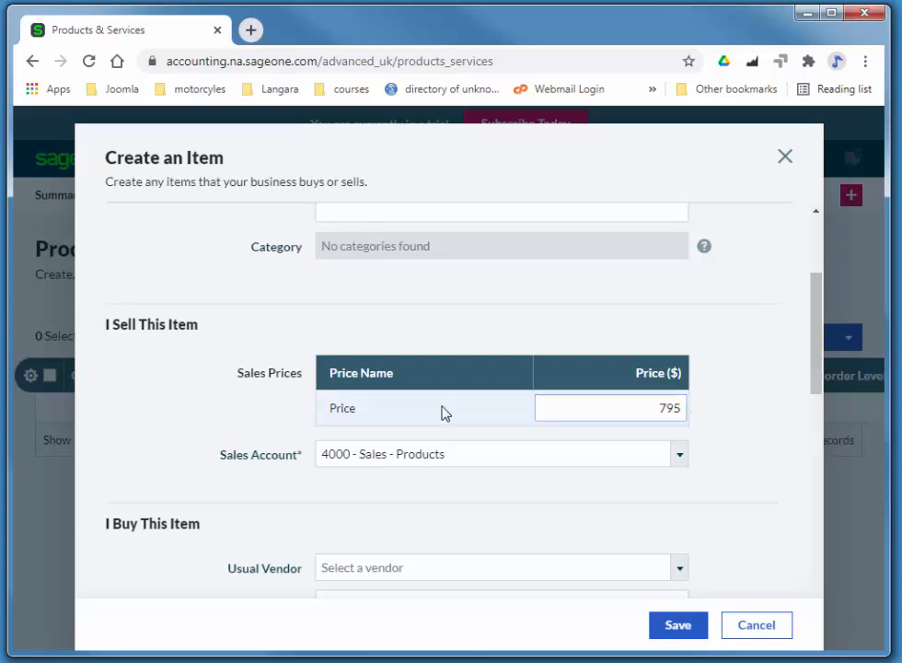
pyautogui.moveTo(817, 379); pyautogui.dragTo(832, 464)
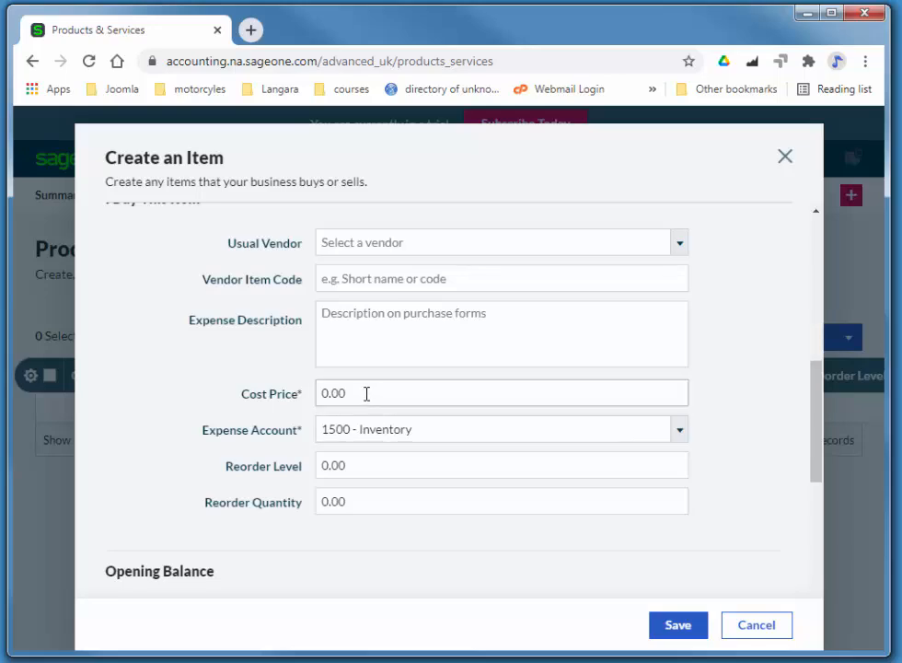
pyautogui.click(321, 393)
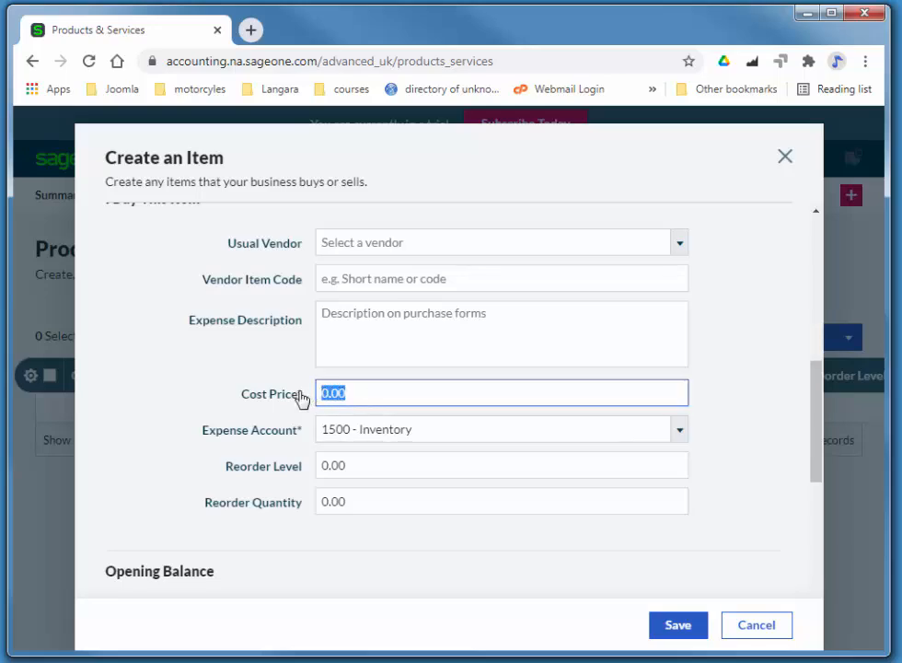
pyautogui.write('350')
pyautogui.moveTo(814, 402); pyautogui.dragTo(804, 470)
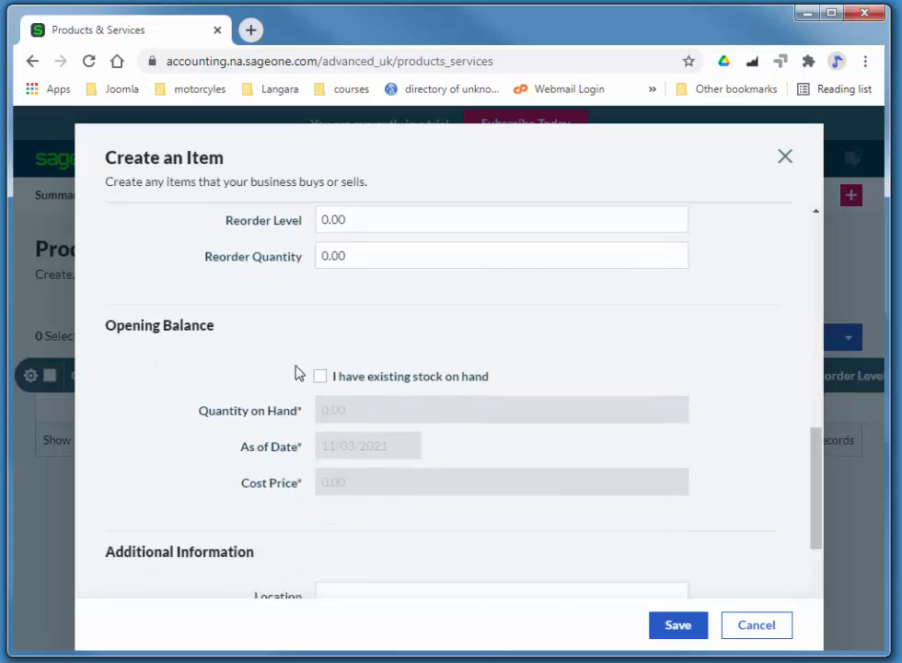
# - Record 20 units of existing stock on hand, with an opening date of 2/1/21
pyautogui.click(321, 376)
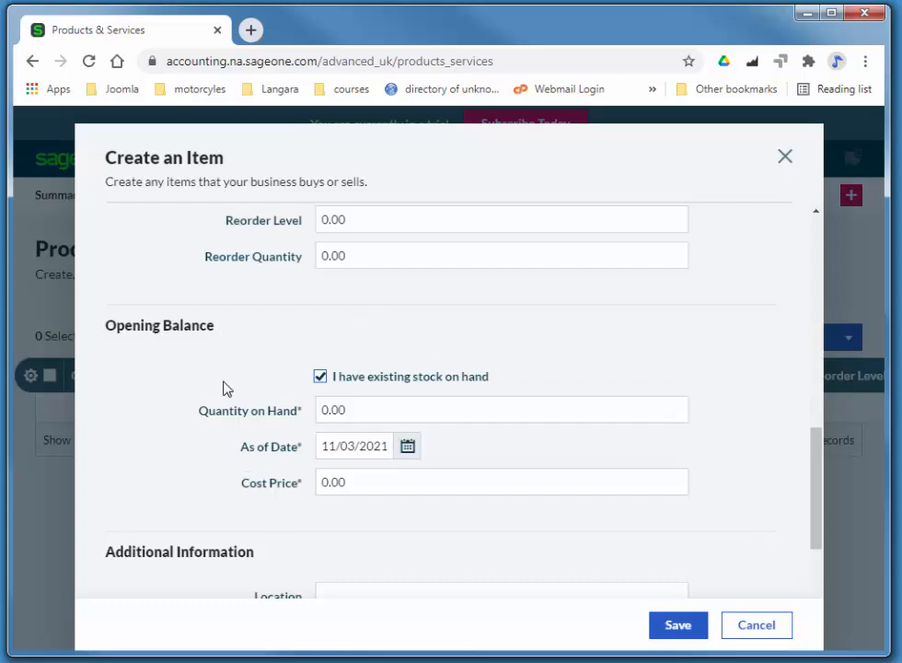
pyautogui.click(375, 406)
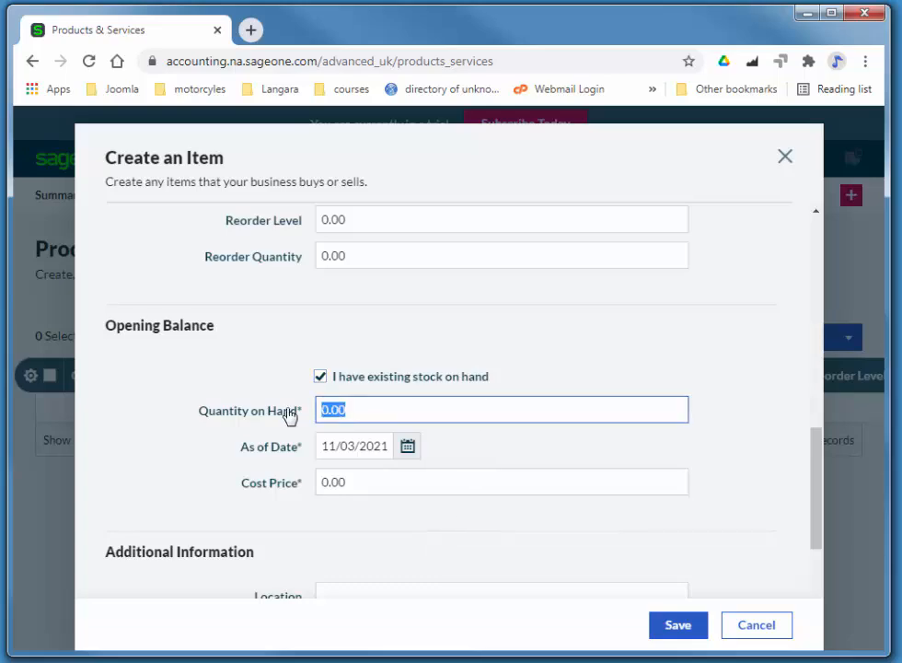
pyautogui.write('20')
pyautogui.press('Tab')
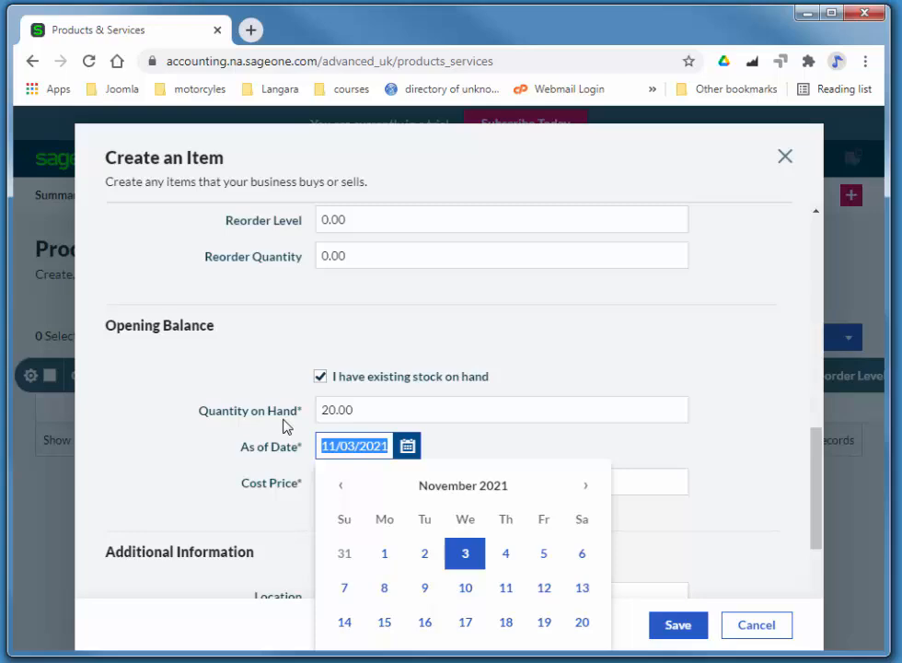
pyautogui.write('feb')
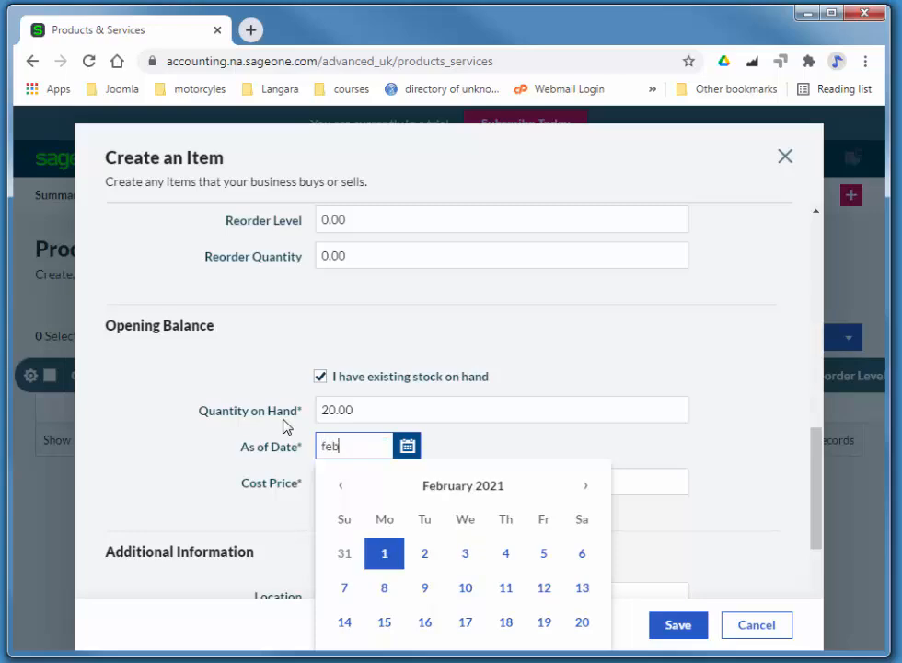
pyautogui.press('BackSpace')
pyautogui.press('BackSpace')
pyautogui.press('BackSpace')
pyautogui.write('2/1/21')
pyautogui.press('Tab')
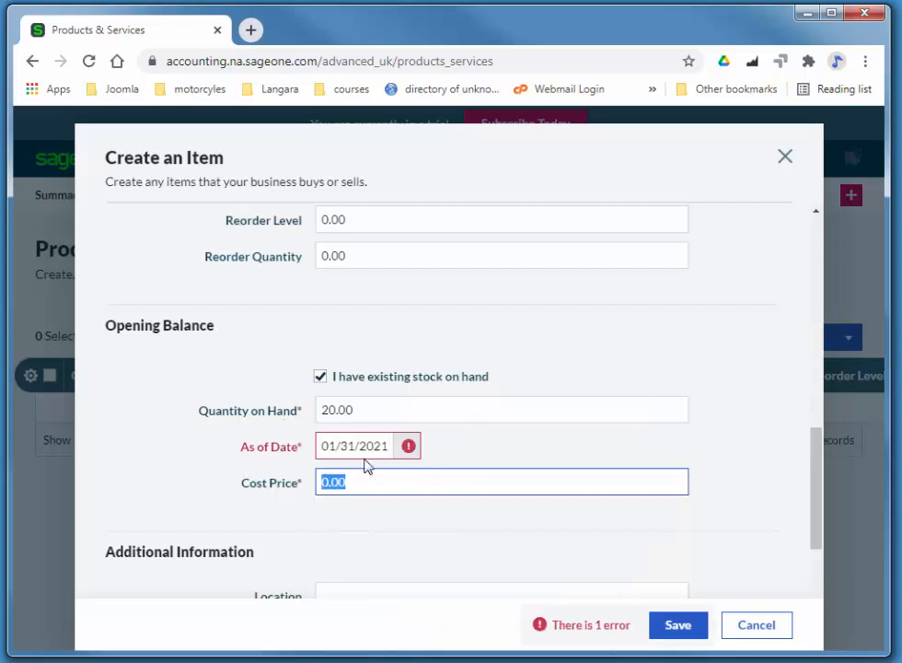
# - Correct the invalid opening stock As of Date, finally retyping it as 3/3/21
pyautogui.moveTo(360, 449)
pyautogui.click(390, 445)
pyautogui.moveTo(390, 446); pyautogui.dragTo(318, 446)
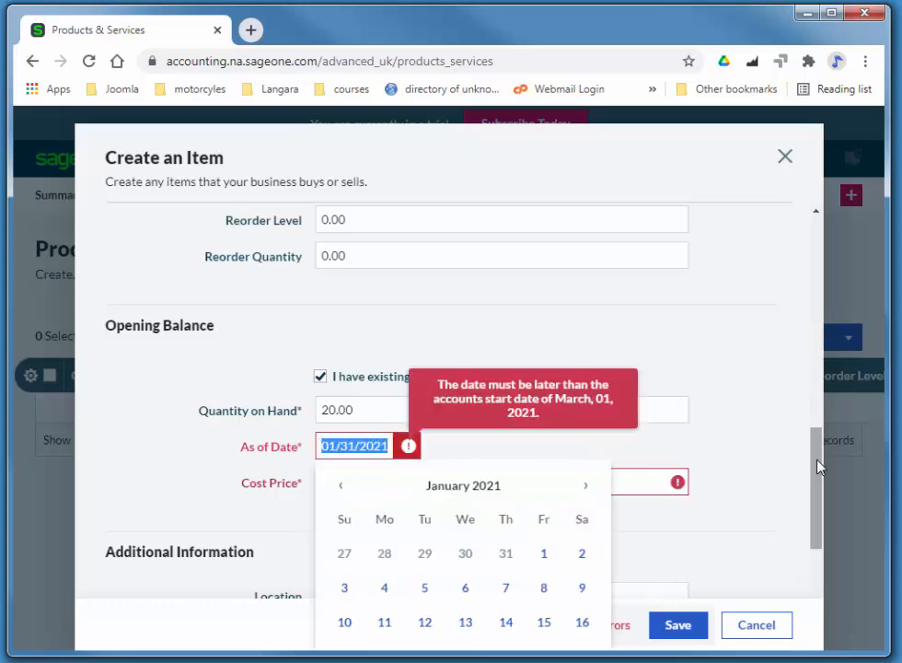
pyautogui.moveTo(819, 463); pyautogui.dragTo(816, 456)
pyautogui.moveTo(391, 468)
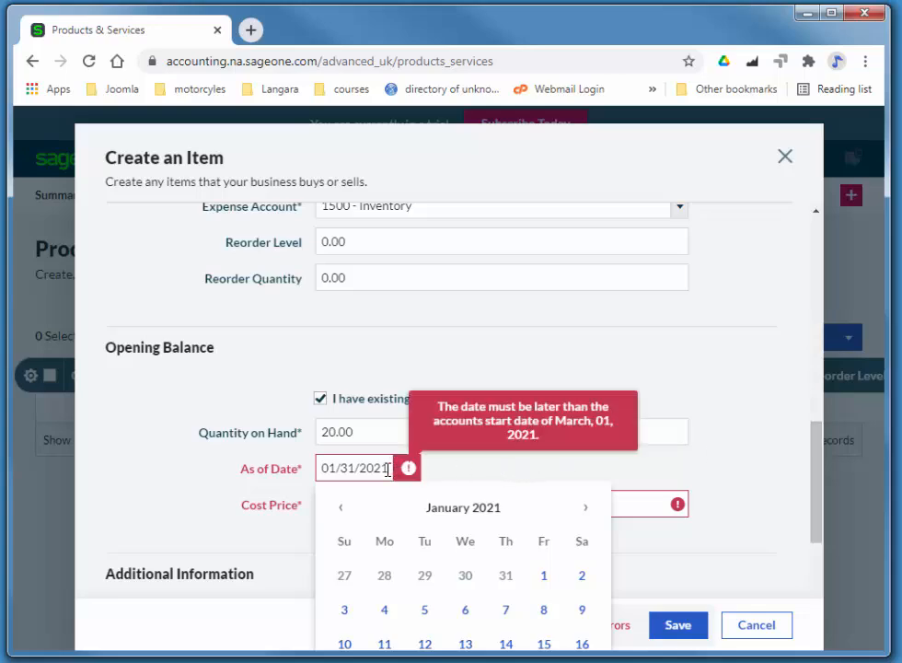
pyautogui.tripleClick(391, 467)
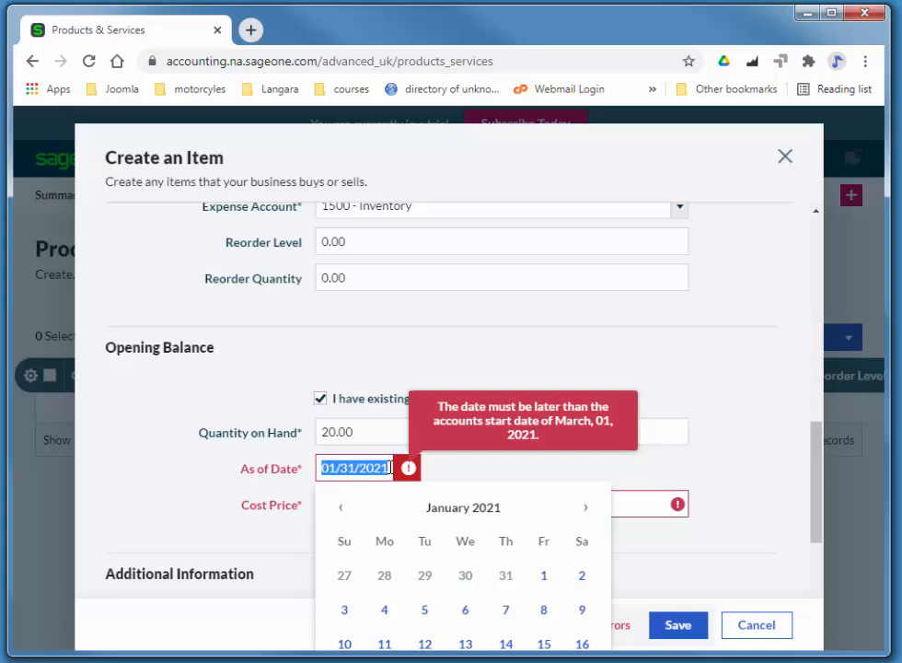
pyautogui.click(391, 467)
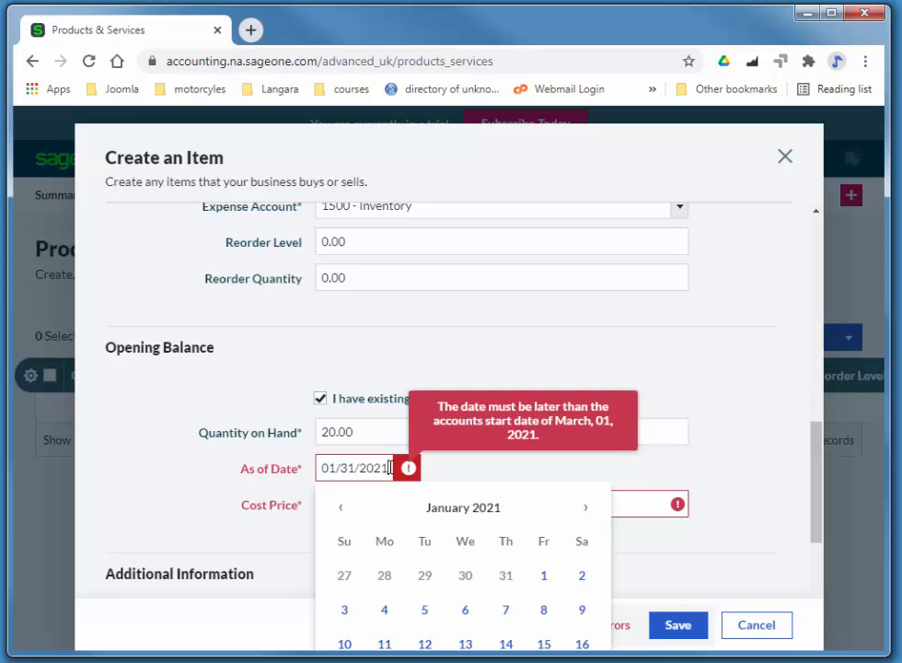
pyautogui.moveTo(392, 468); pyautogui.dragTo(311, 466)
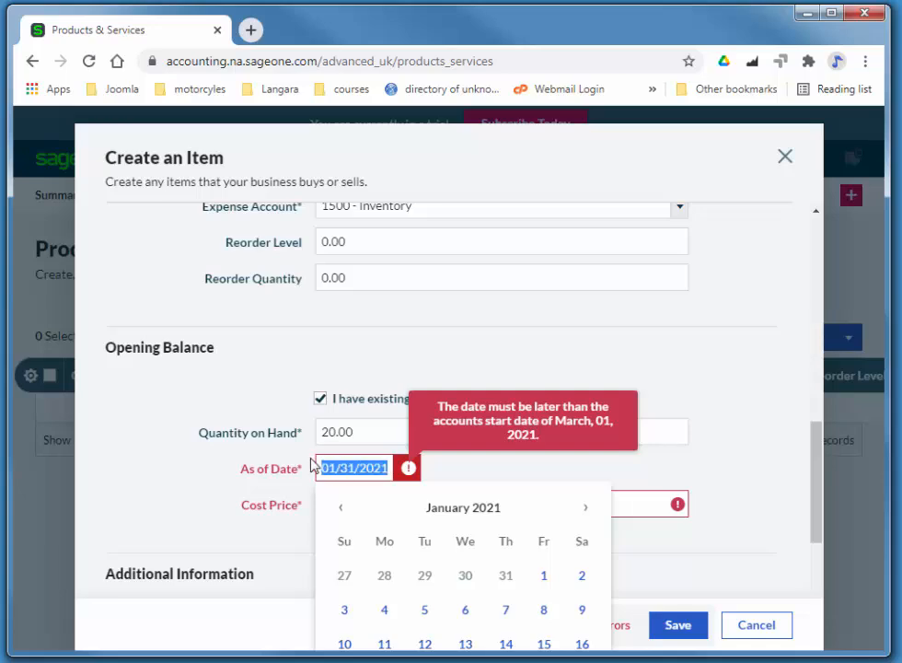
pyautogui.write('3/1/')
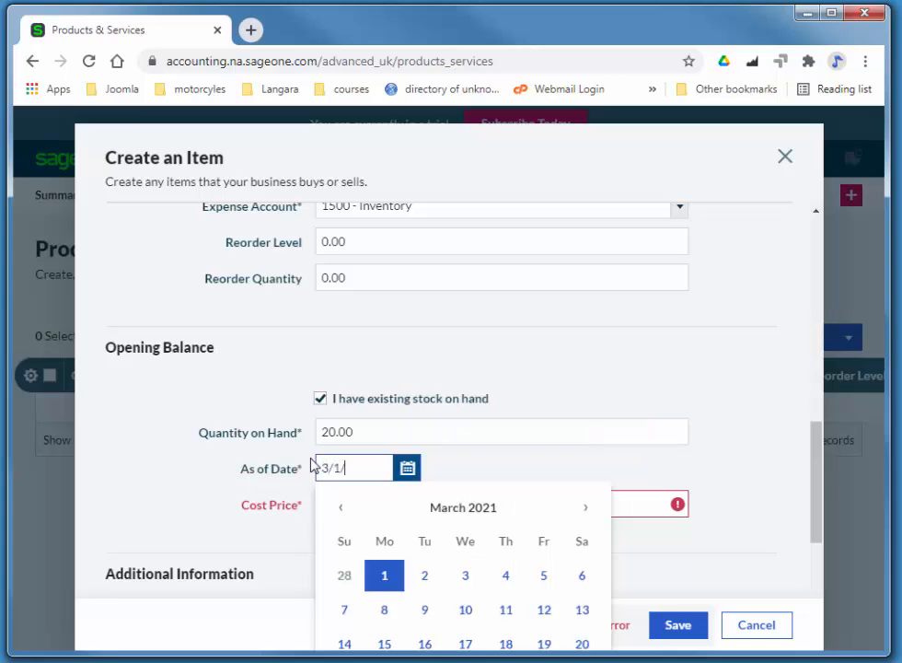
pyautogui.write('21')
pyautogui.press('Tab')
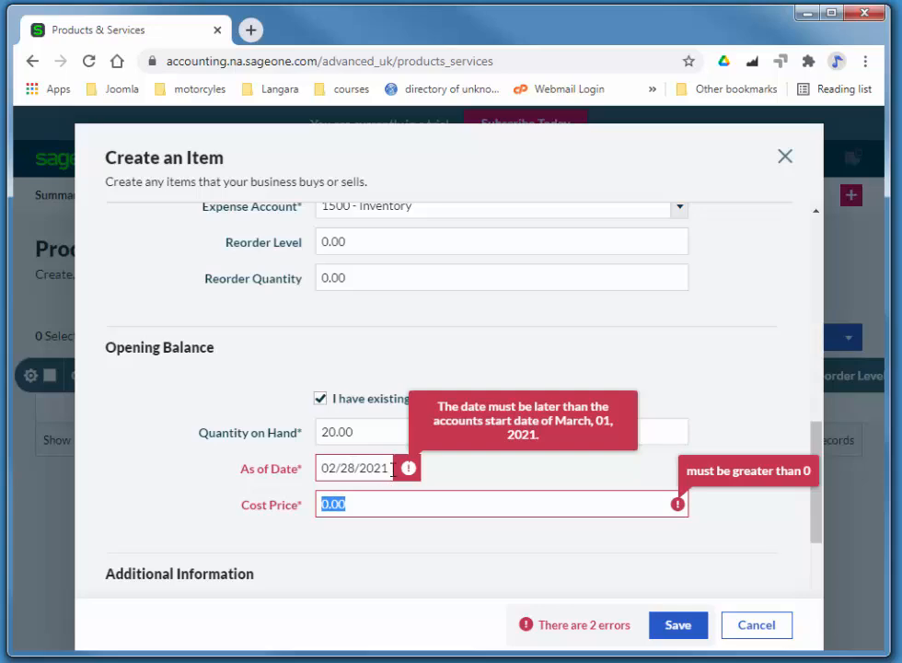
pyautogui.click(352, 467)
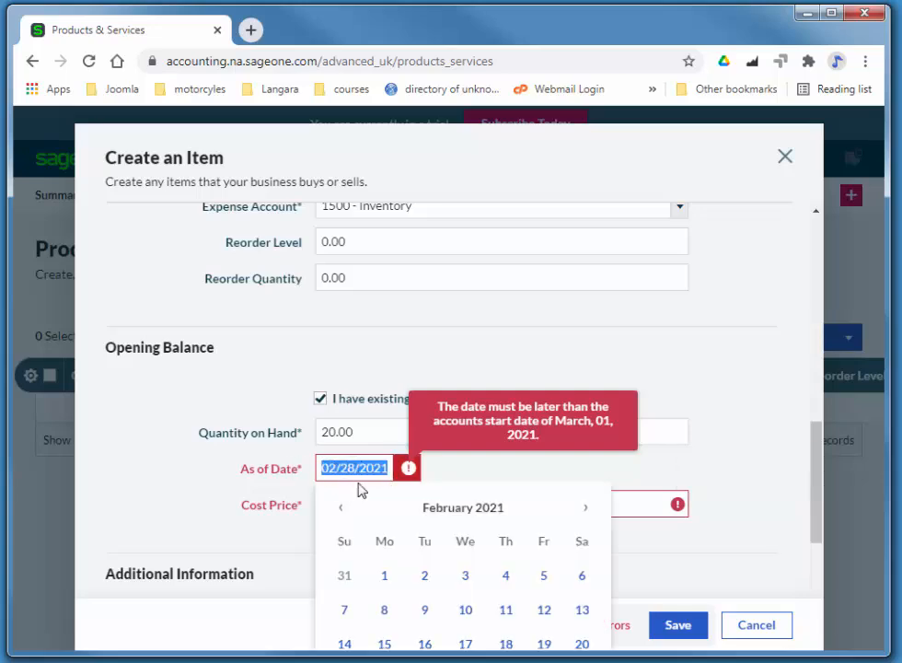
pyautogui.write('3')
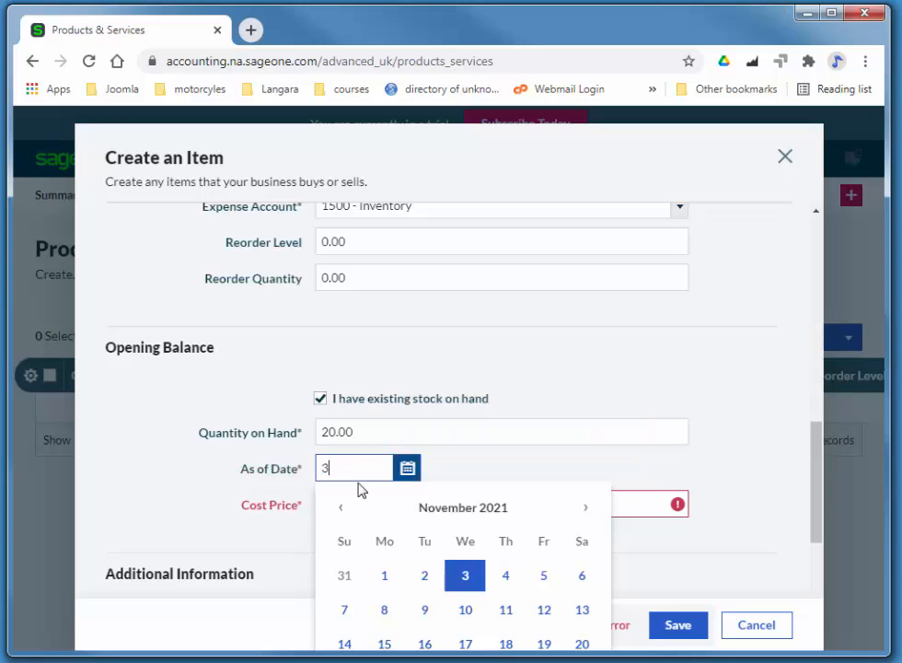
pyautogui.write('/3/')
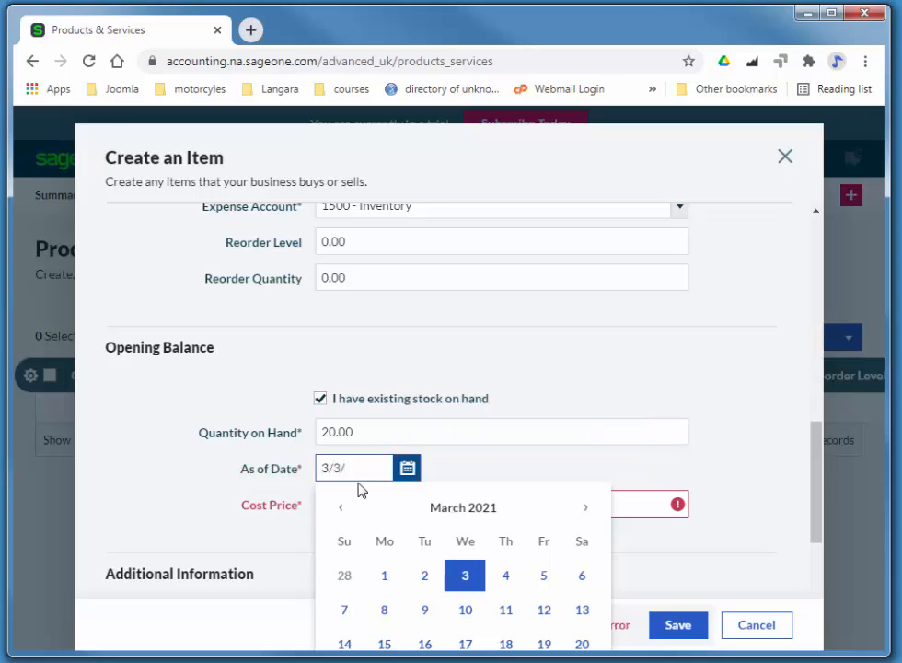
pyautogui.write('21')
pyautogui.press('Tab')
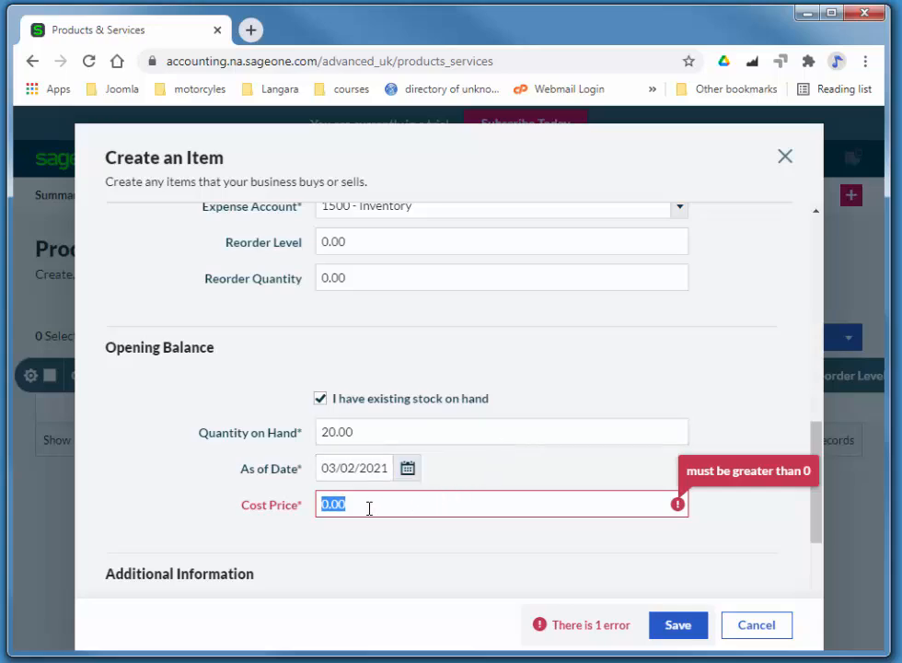
# - Re-enter cost price 350 and save item A-021 Sofa with 20 in stock
pyautogui.write('350')
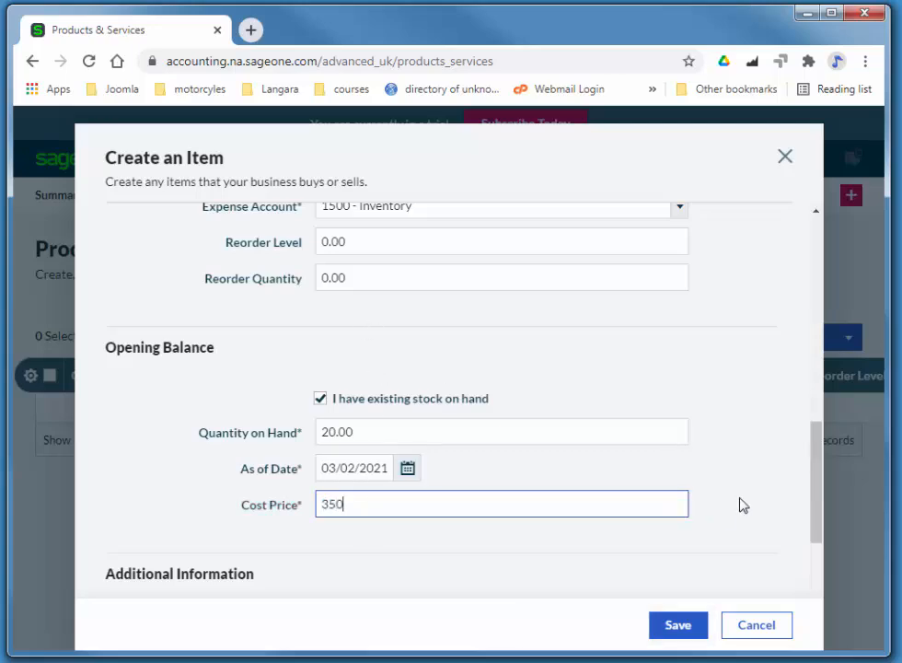
pyautogui.moveTo(815, 487); pyautogui.dragTo(814, 422)
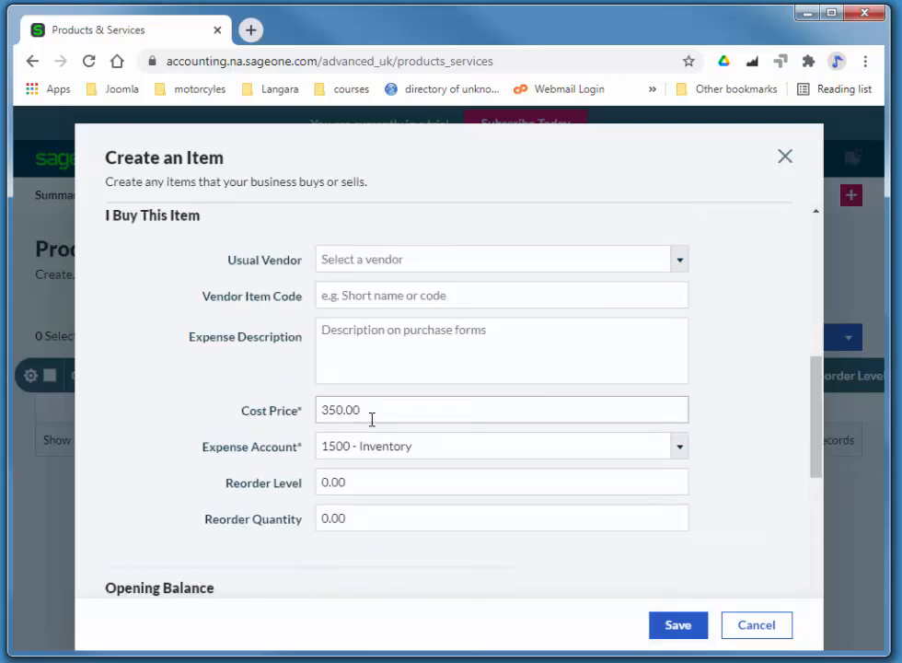
pyautogui.moveTo(816, 435); pyautogui.dragTo(819, 579)
pyautogui.click(680, 628)
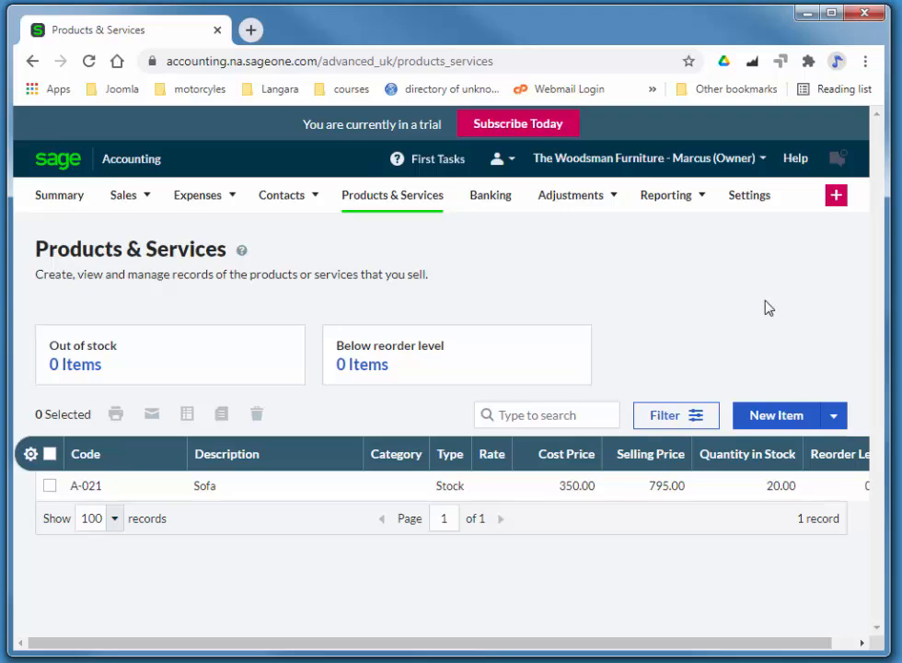
# - From Settings, open the General Ledger opening balances and go to the Chequing (1050) bank entry
pyautogui.click(756, 203)
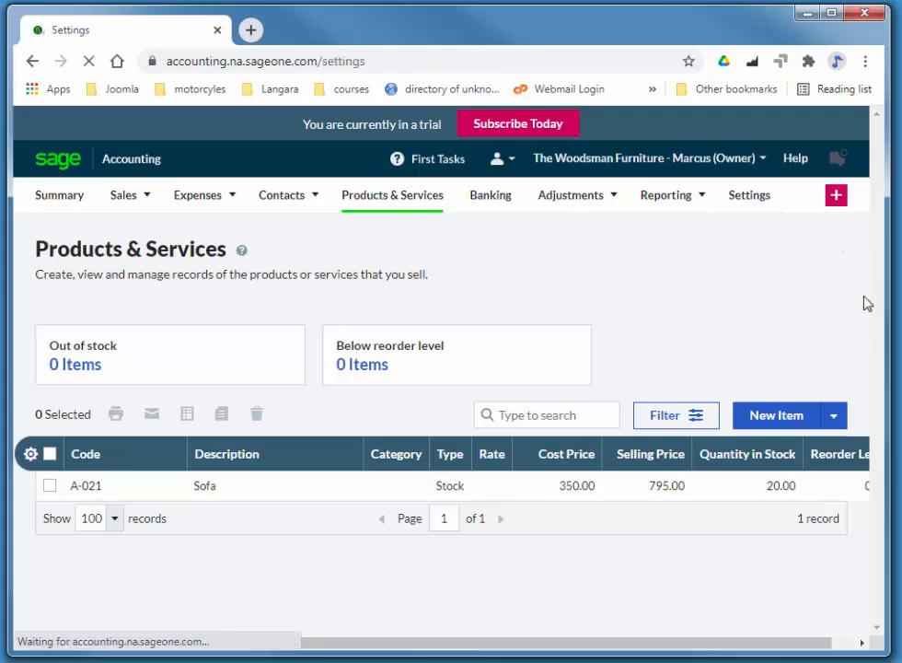
pyautogui.scroll(-10, 836, 283)
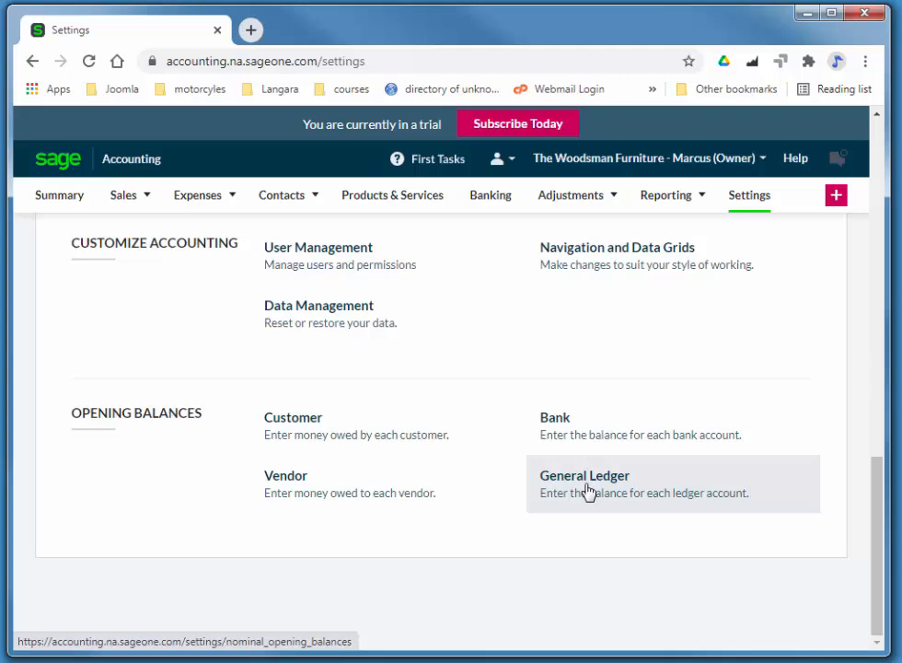
pyautogui.click(589, 492)
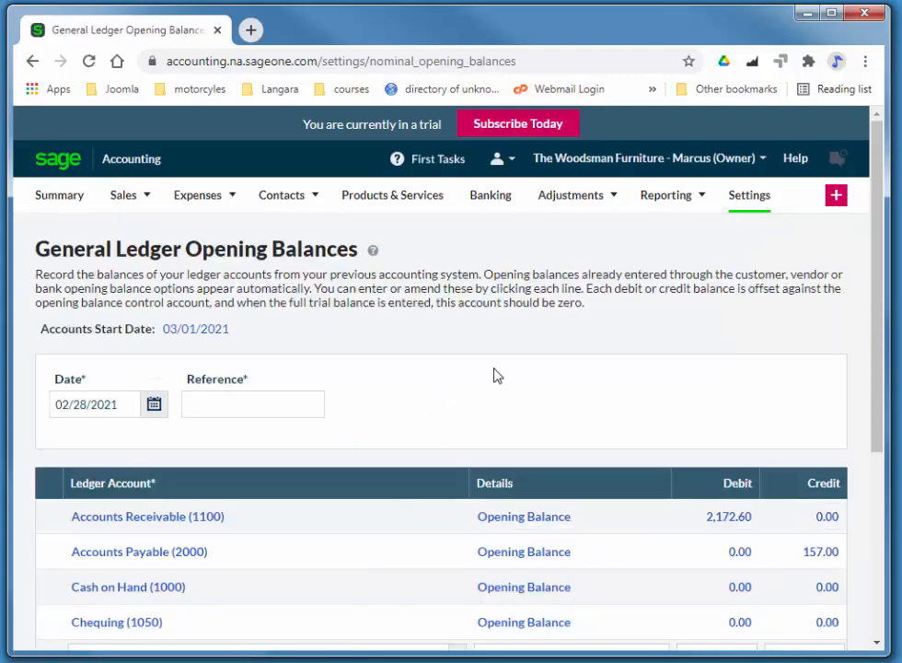
pyautogui.scroll(-2, 425, 364)
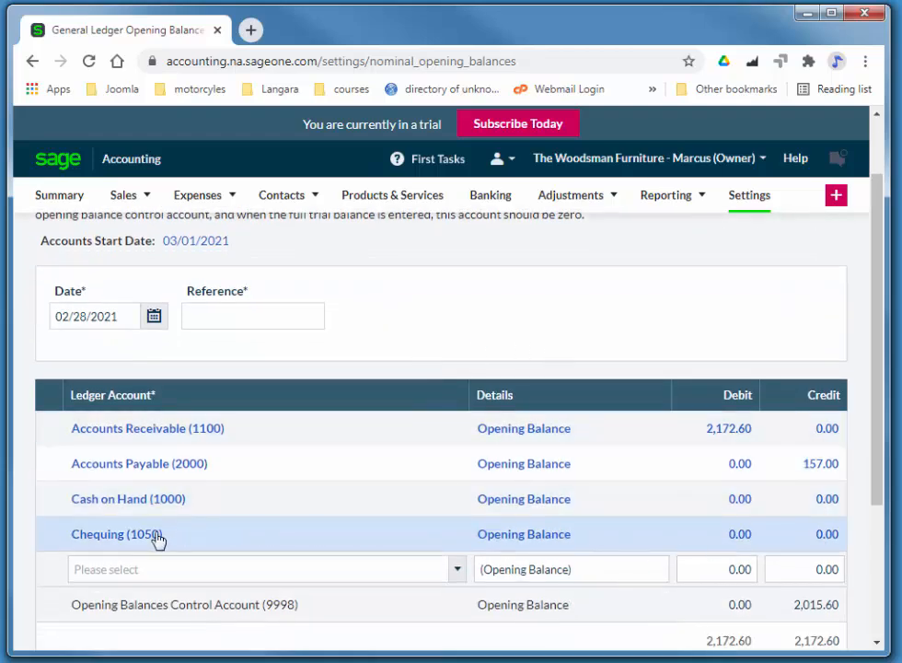
pyautogui.click(140, 535)
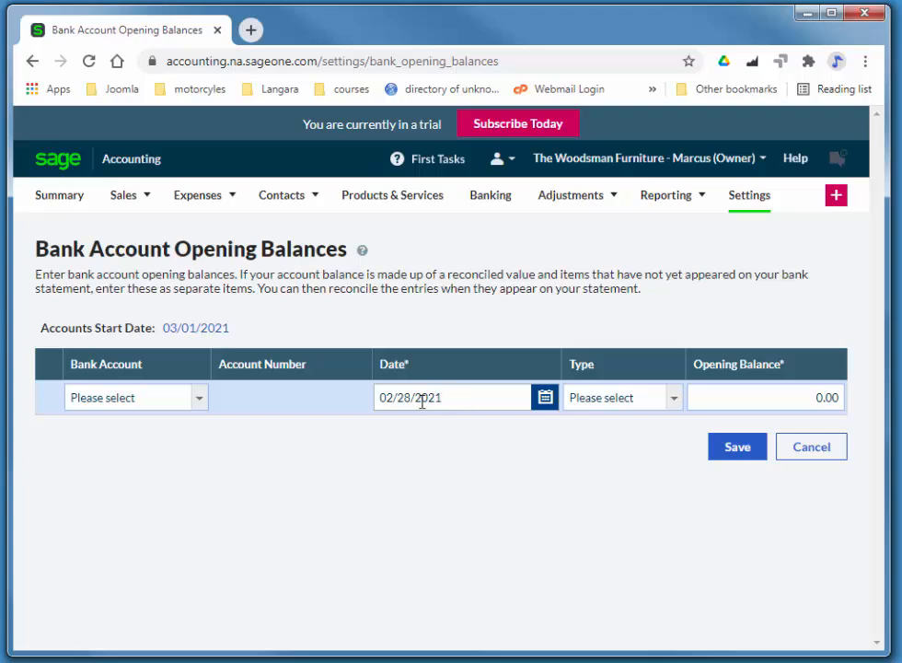
# - Save a 24,753.17 Receipt (debit) opening balance for 1050 - Chequing
pyautogui.click(152, 403)
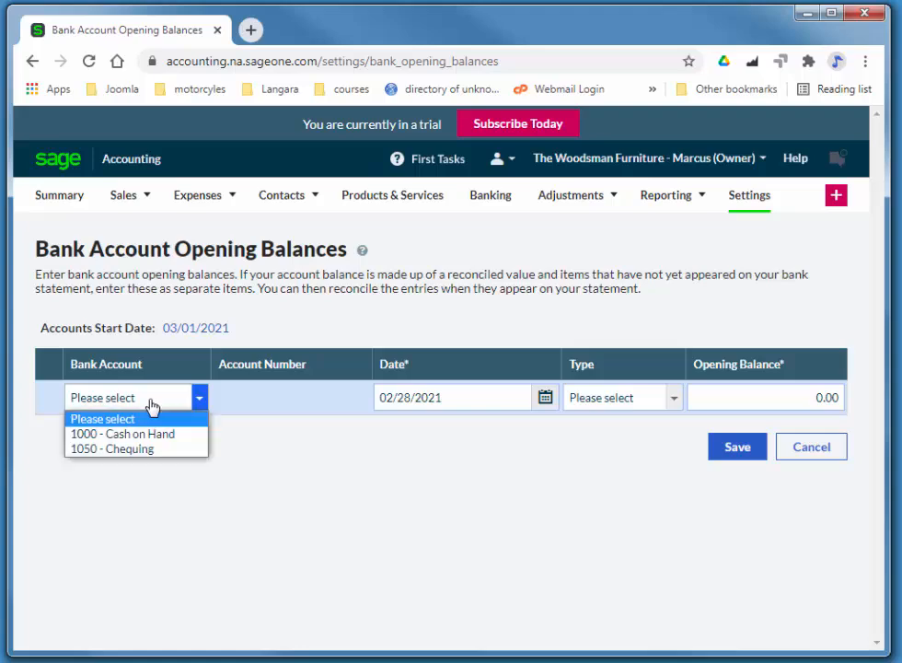
pyautogui.click(200, 449)
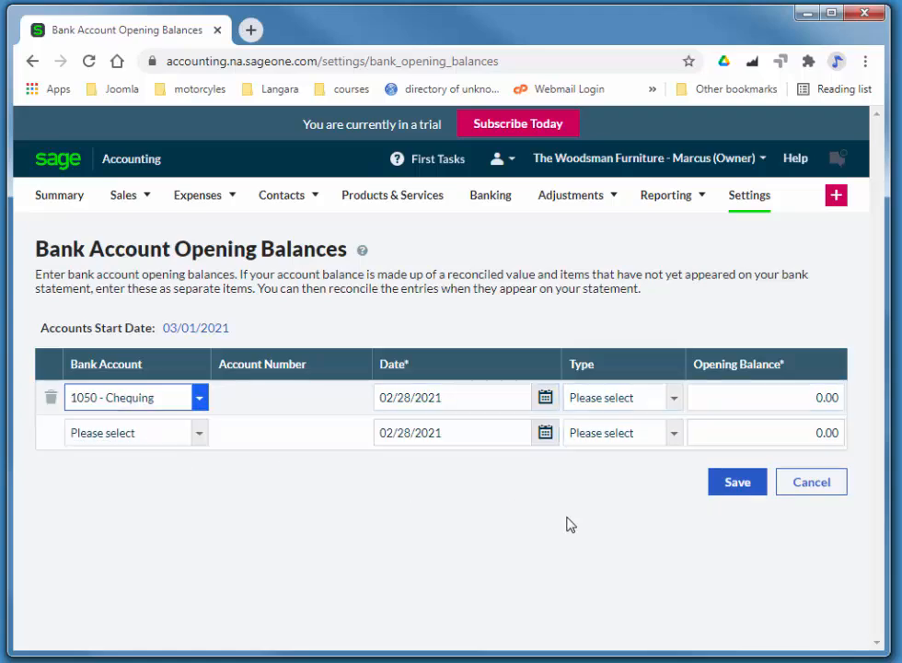
pyautogui.click(591, 406)
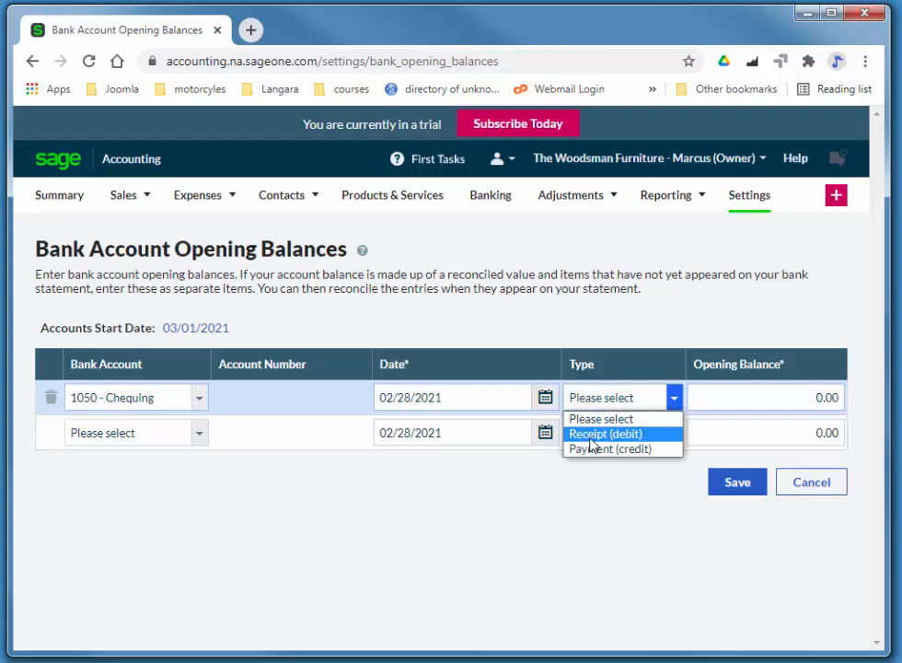
pyautogui.click(589, 439)
pyautogui.moveTo(763, 397); pyautogui.dragTo(846, 394)
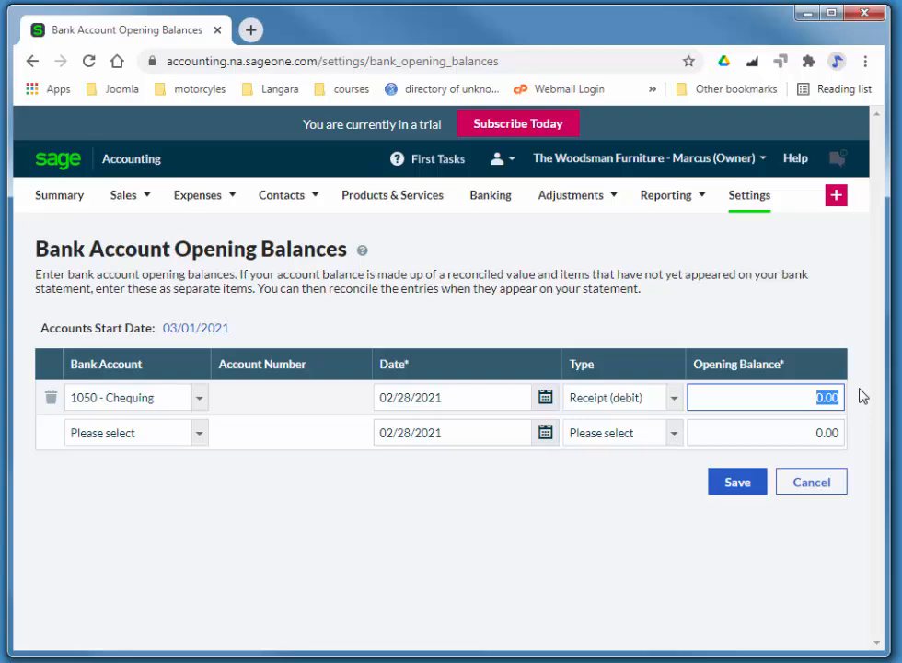
pyautogui.write('2475')
pyautogui.write('3.17')
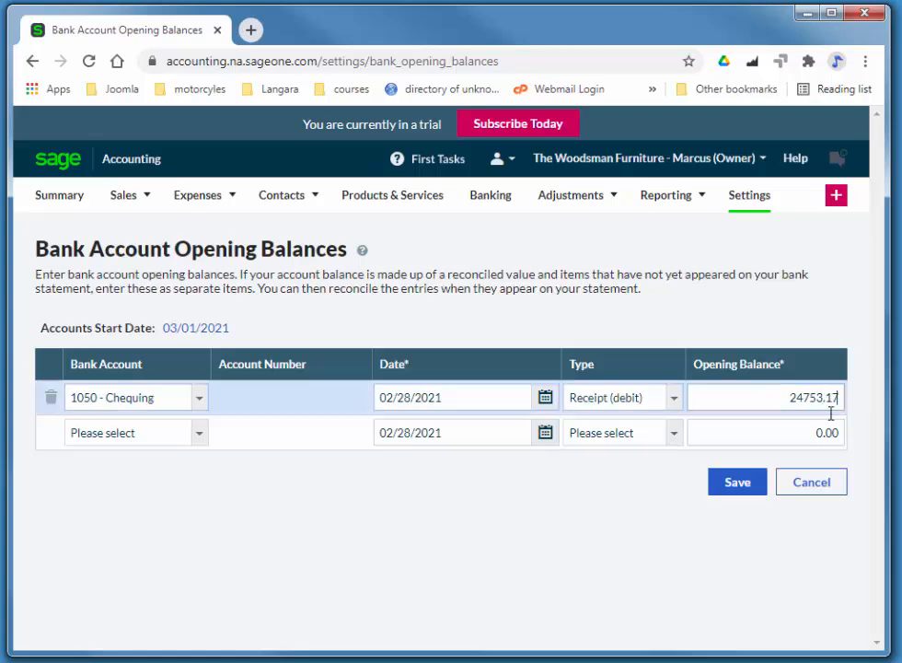
pyautogui.click(741, 481)
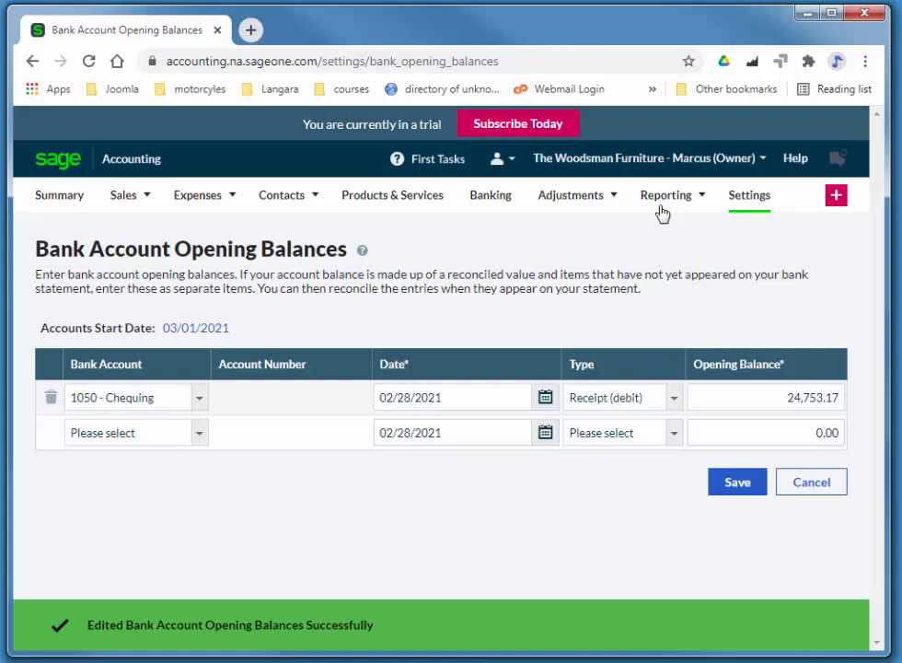
pyautogui.click(748, 202)
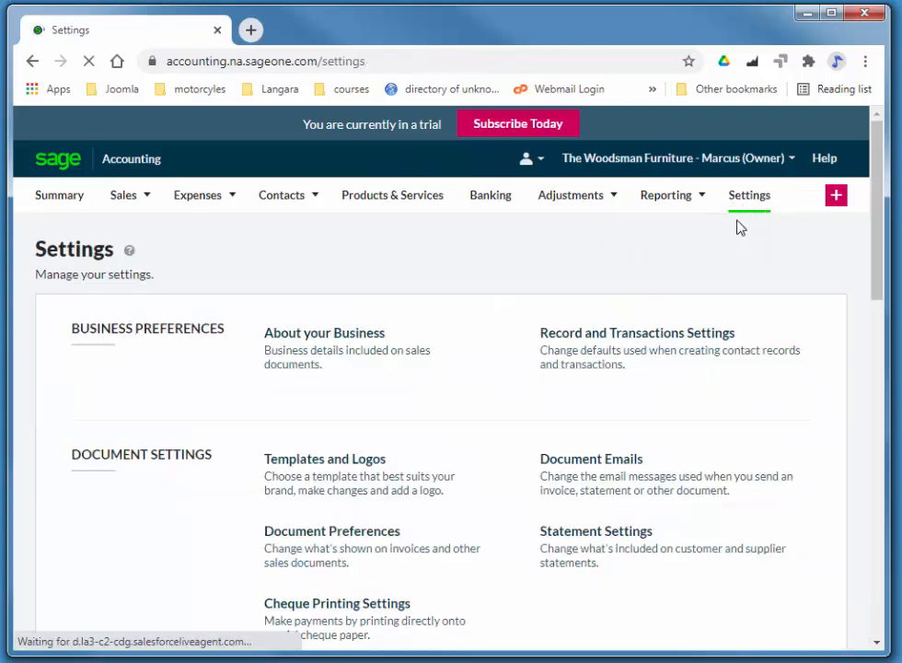
# - Review the General Ledger Opening Balances, confirming debits and credits both total 26,925.77
pyautogui.scroll(-12, 739, 402)
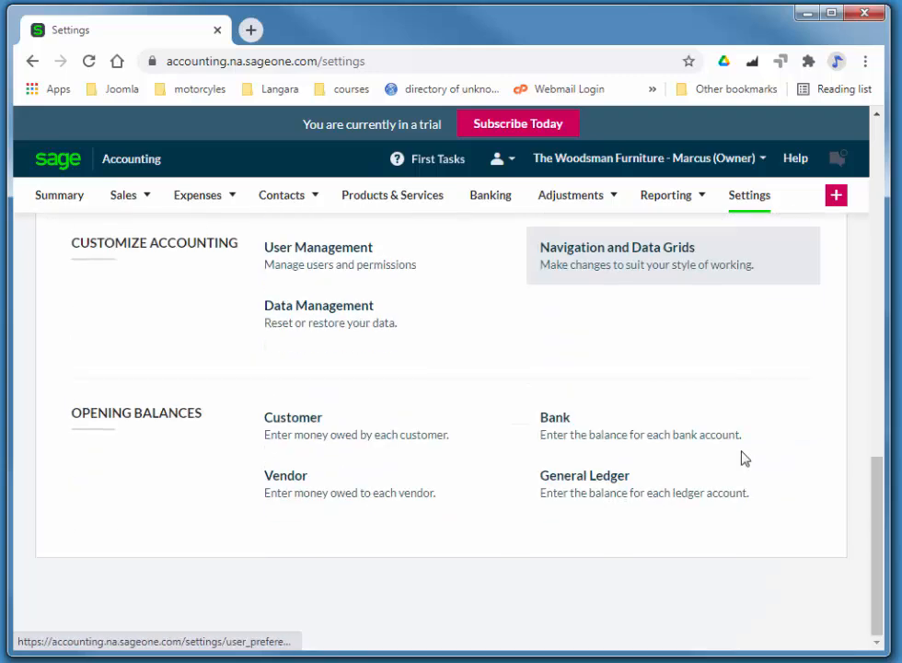
pyautogui.click(624, 494)
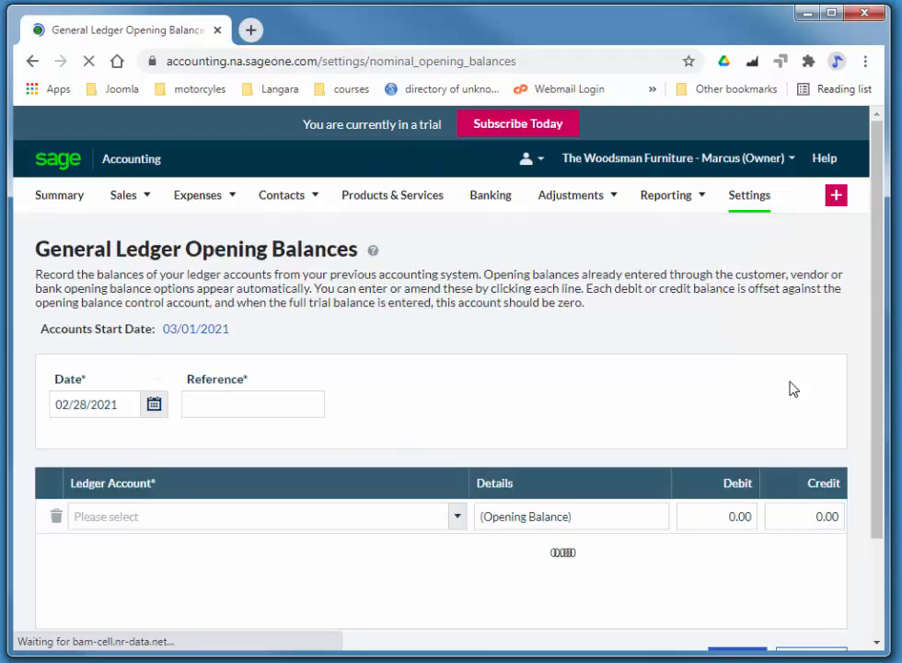
pyautogui.scroll(-2, 791, 385)
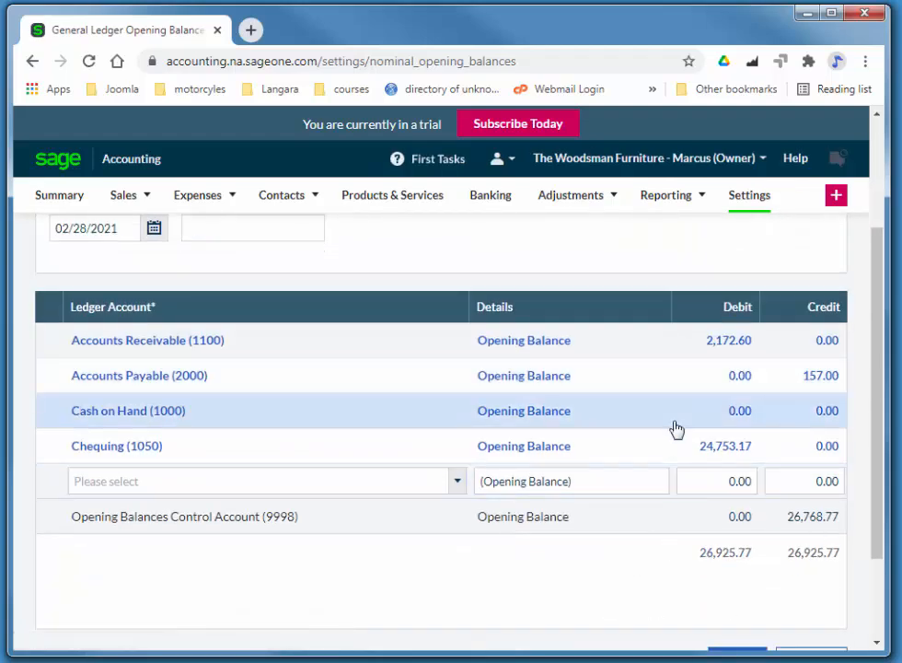
pyautogui.scroll(-2, 806, 523)
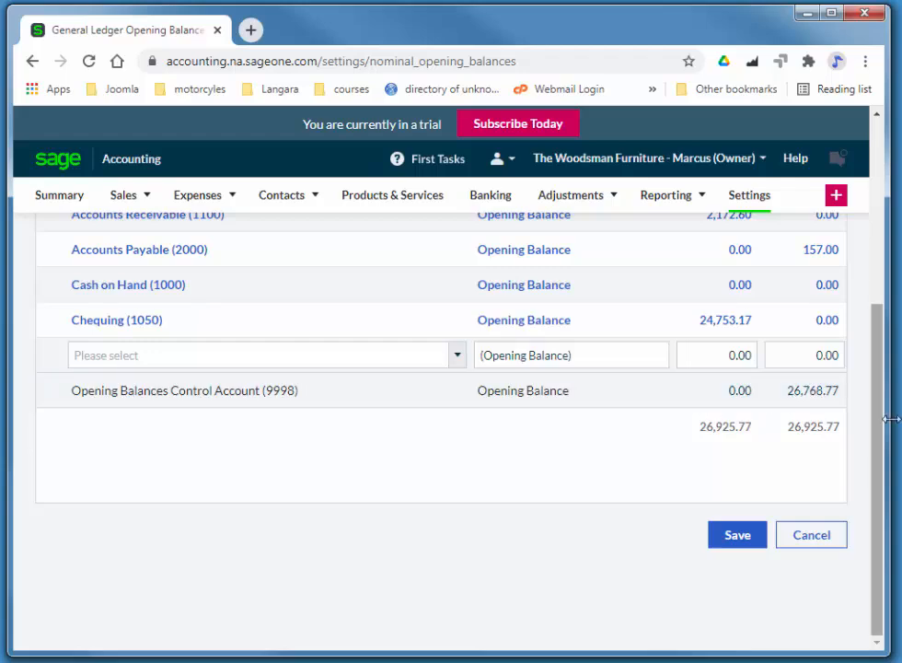
pyautogui.moveTo(878, 437); pyautogui.dragTo(791, 378)
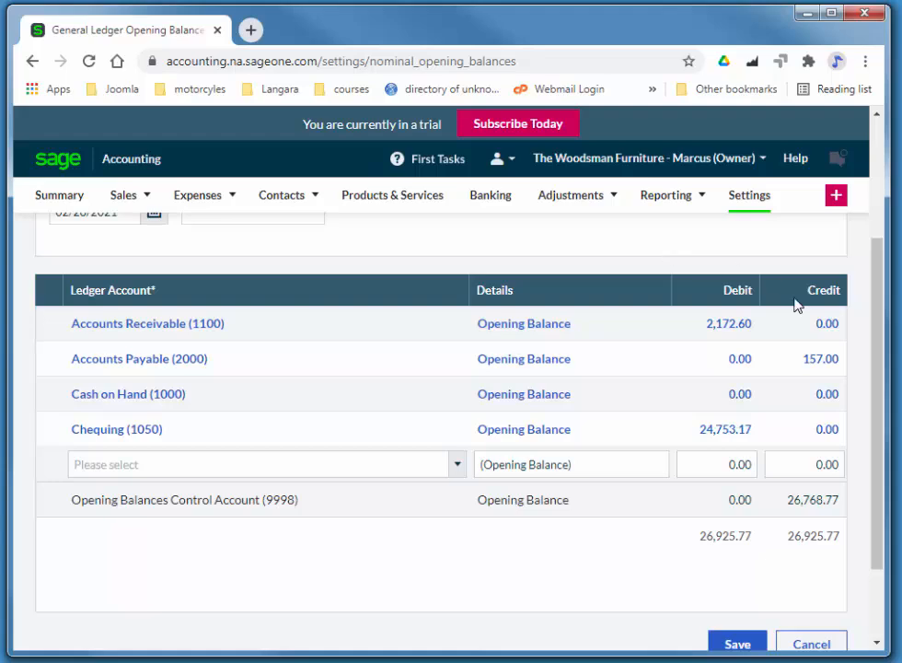
pyautogui.scroll(-1, 874, 589)
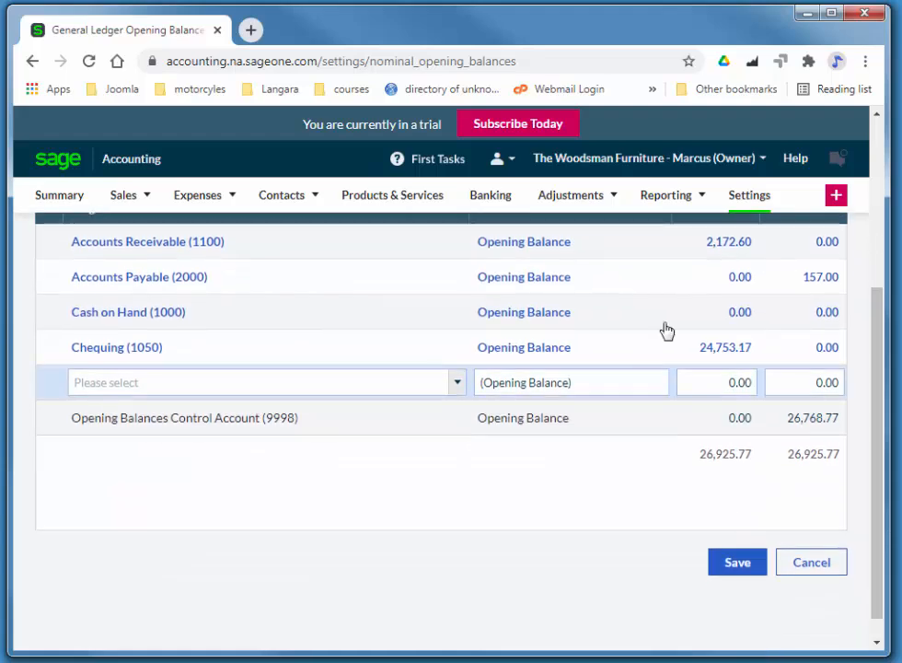